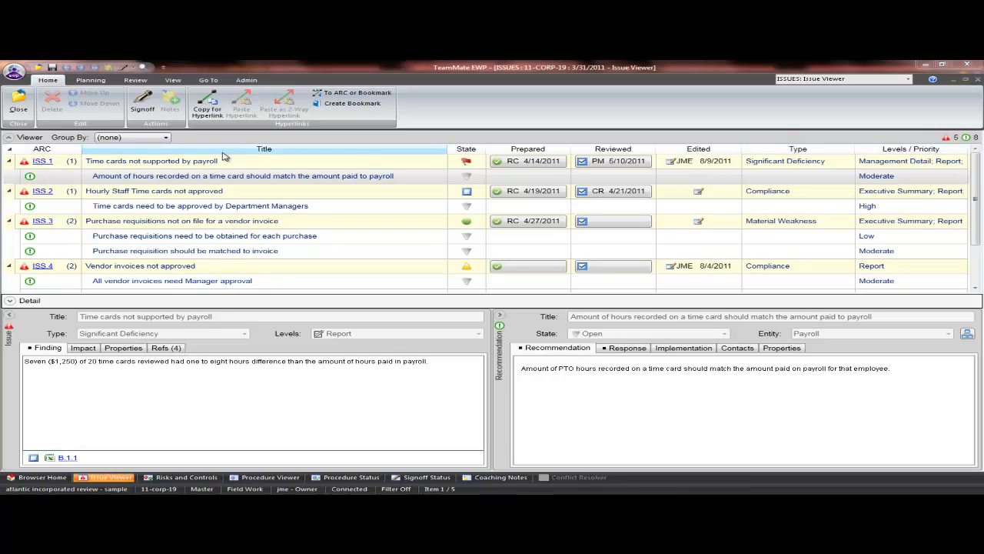
# Group the issues by Issue State and expand the In Progress, Prepared and Reviewed groups
pyautogui.click(169, 137)
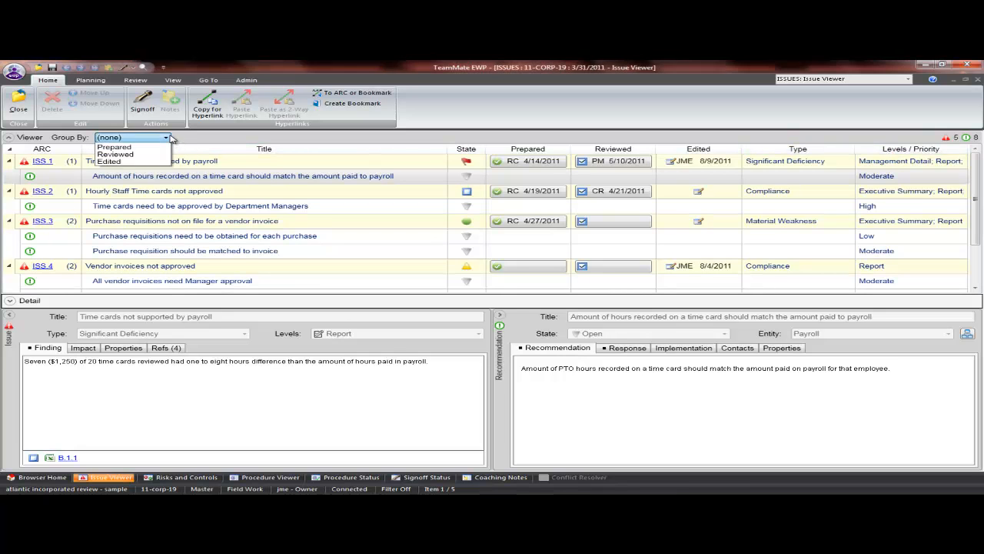
pyautogui.click(132, 162)
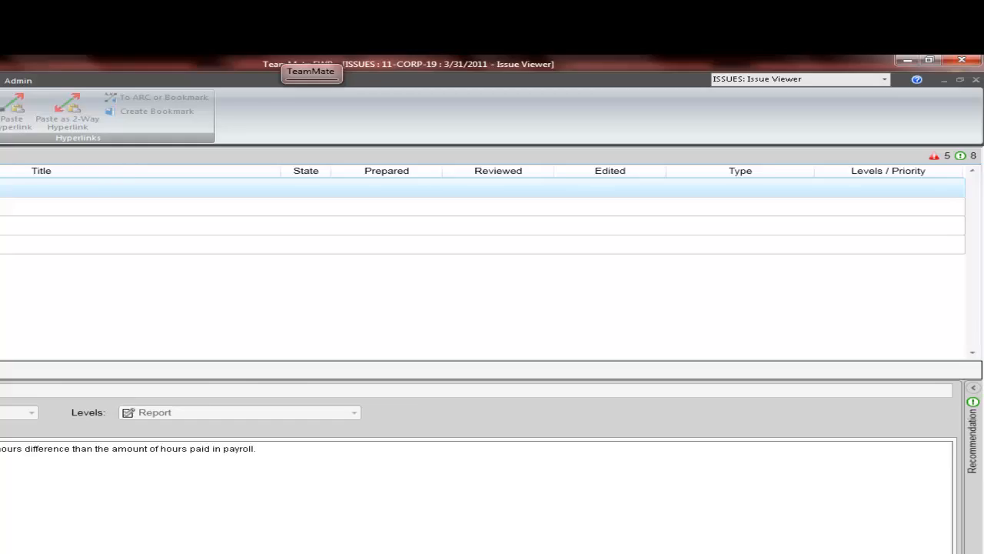
pyautogui.click(12, 162)
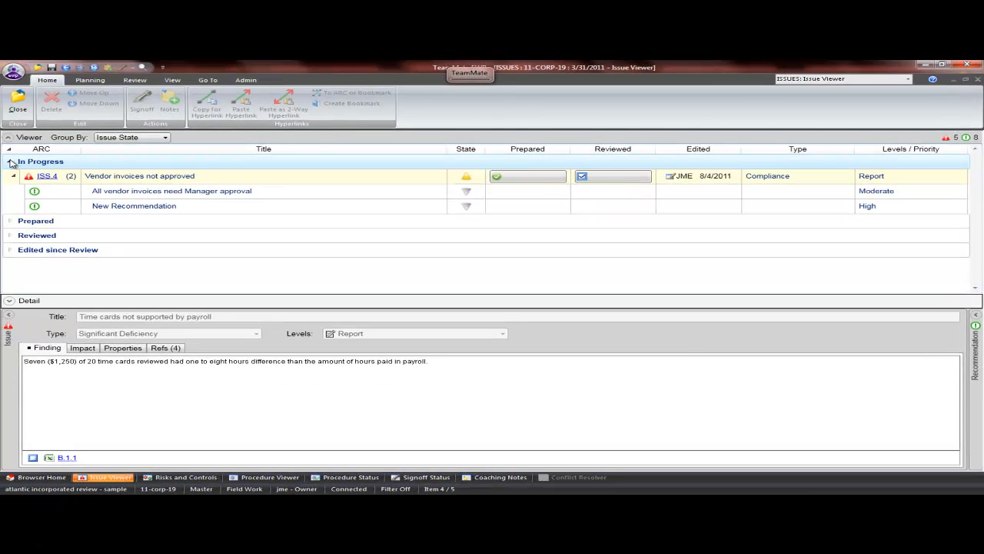
pyautogui.click(9, 221)
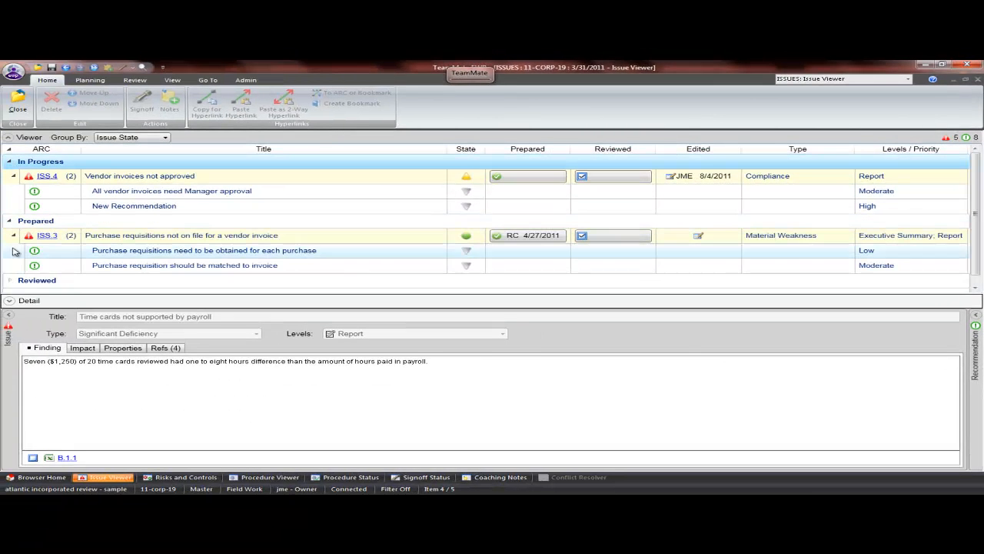
pyautogui.click(10, 280)
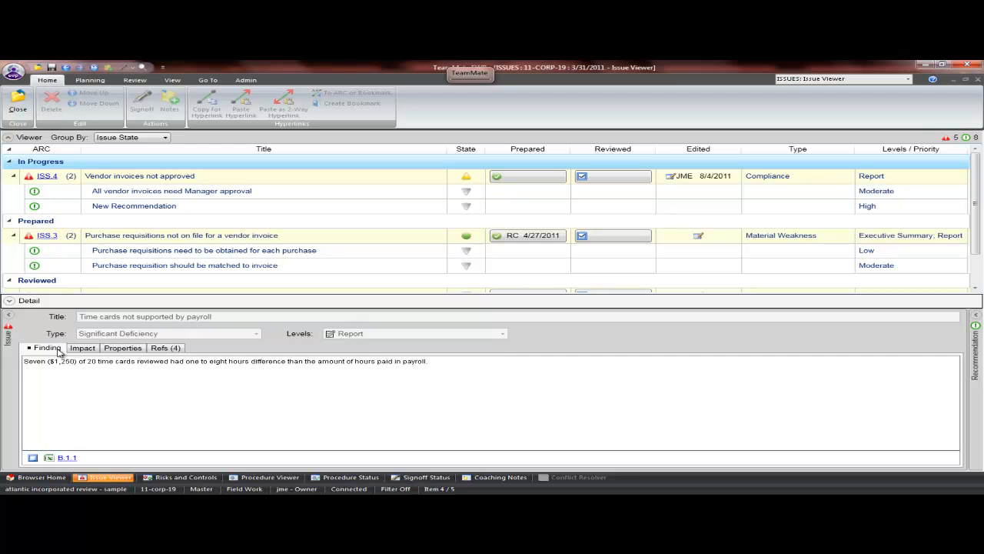
# Select the issue "Vendor invoices not approved" and view the issue list and its details at full size in turn, restoring the split layout
pyautogui.click(133, 179)
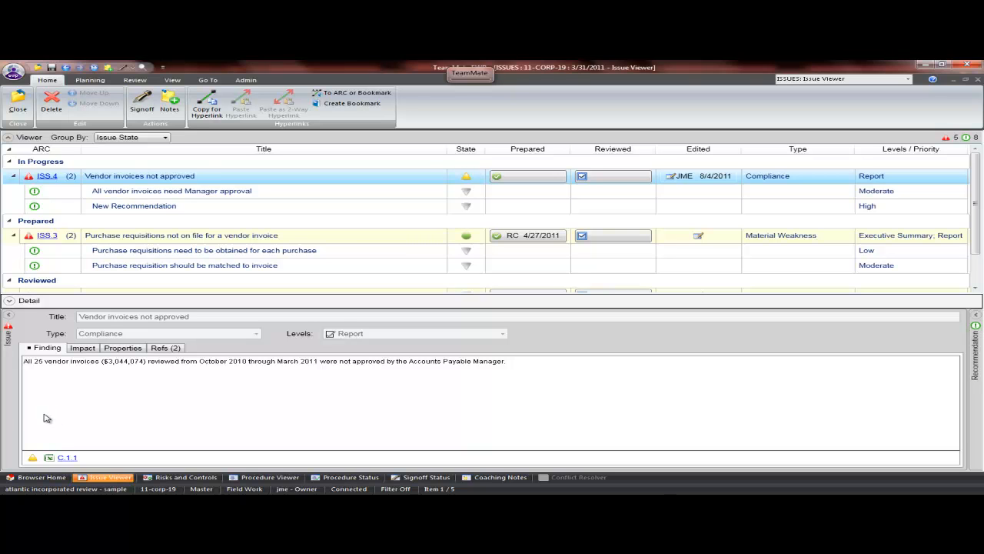
pyautogui.click(9, 300)
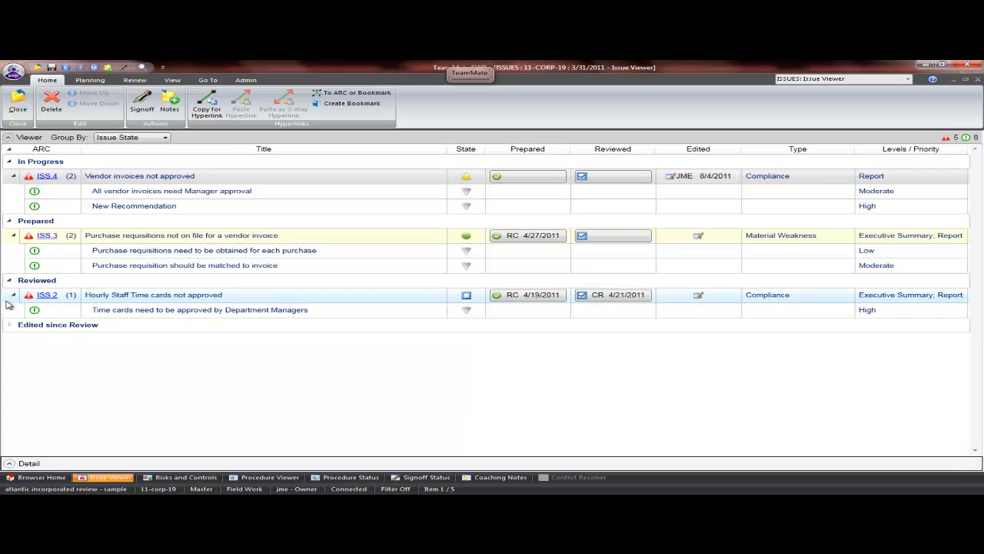
pyautogui.click(8, 137)
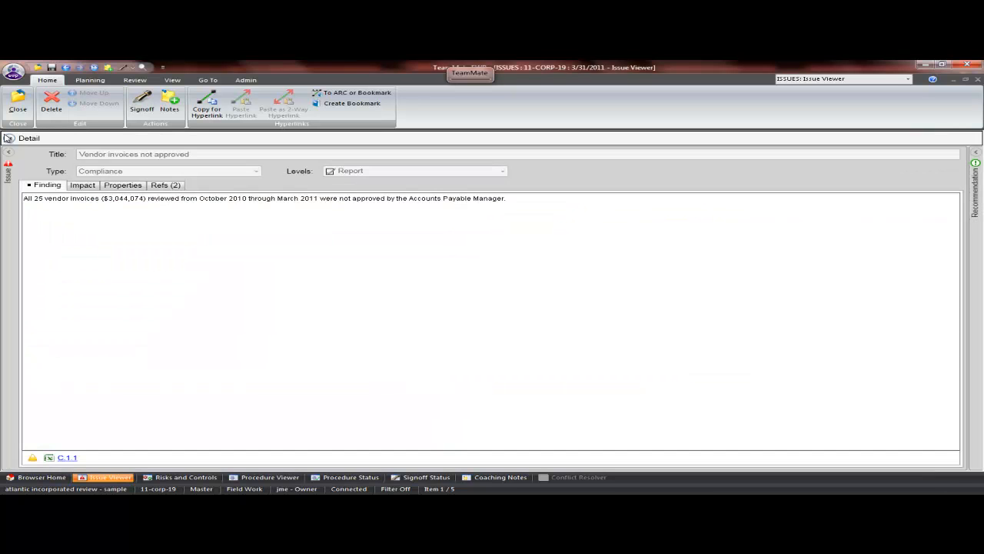
pyautogui.click(10, 139)
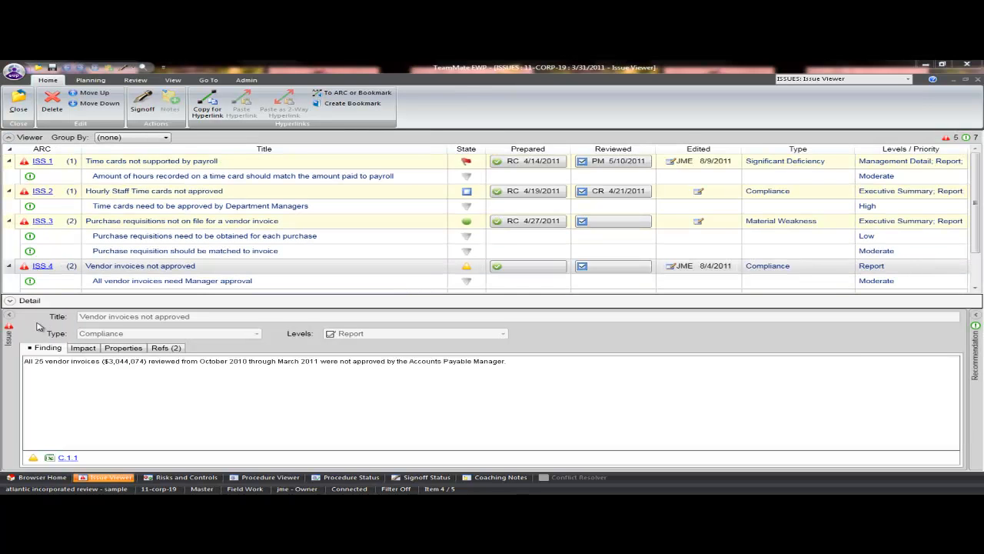
# Hide the detail pane, collapse all issues to hide their recommendations, and move "Vendor invoices not approved" up two places
pyautogui.click(9, 300)
pyautogui.click(11, 149)
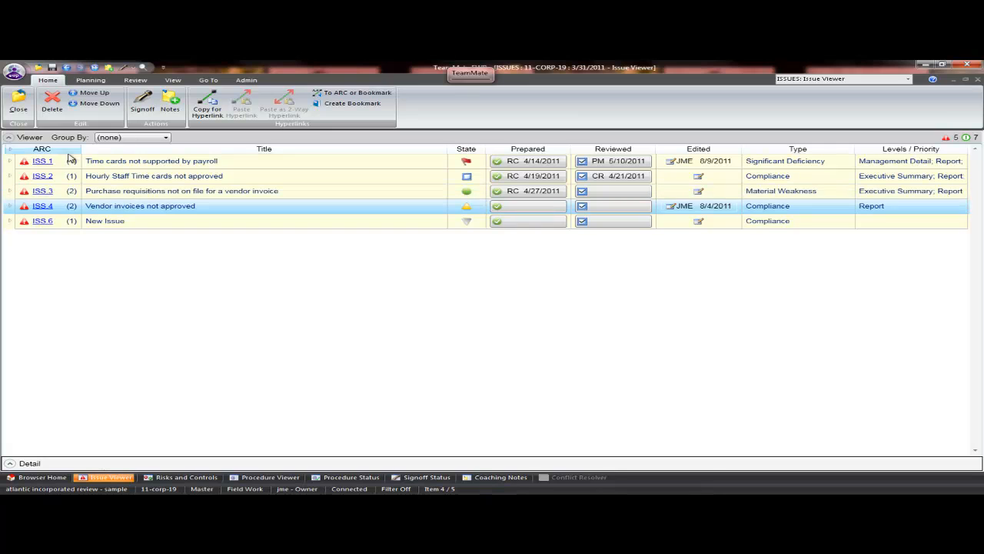
pyautogui.click(83, 94)
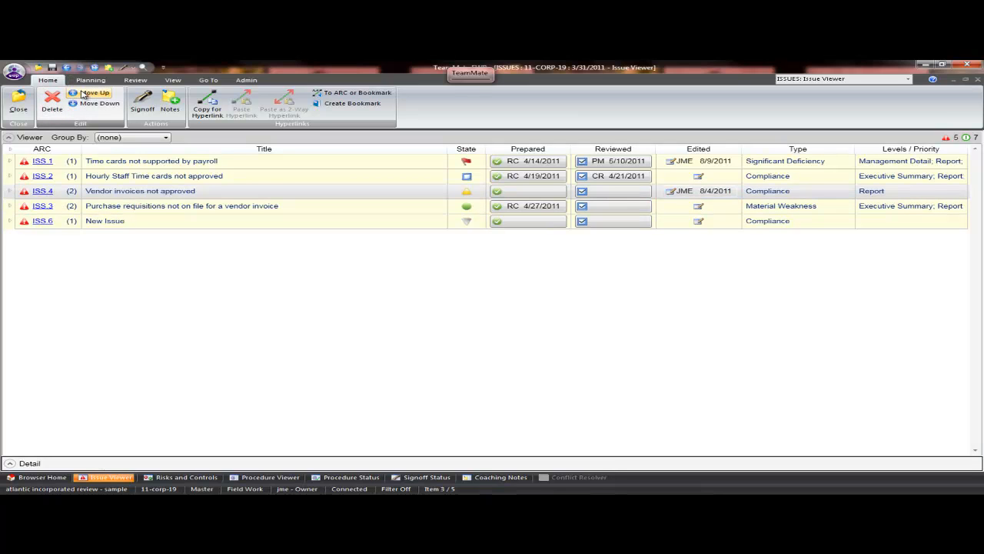
pyautogui.click(83, 94)
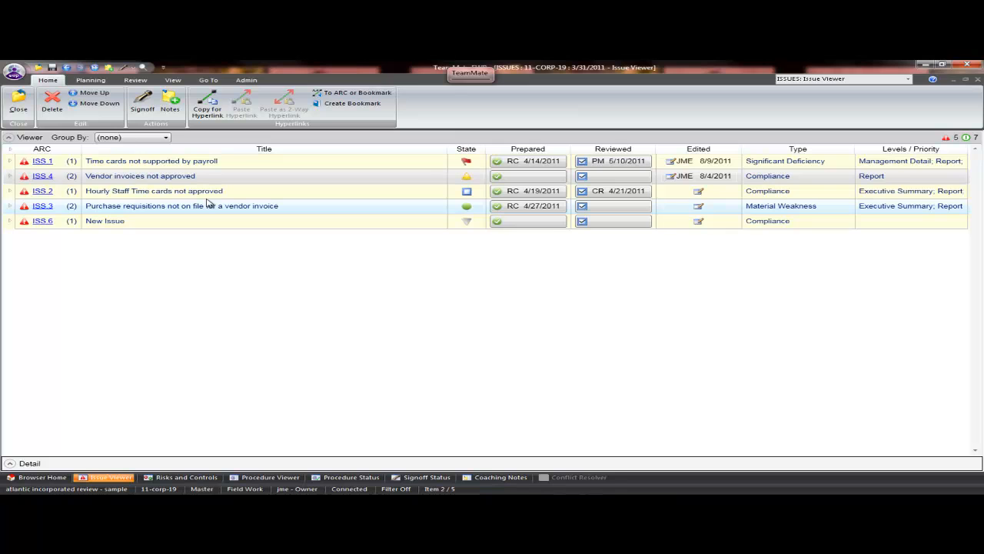
# Delete the issue titled "New Issue" (ISS.6) together with its recommendation
pyautogui.click(10, 222)
pyautogui.click(158, 223)
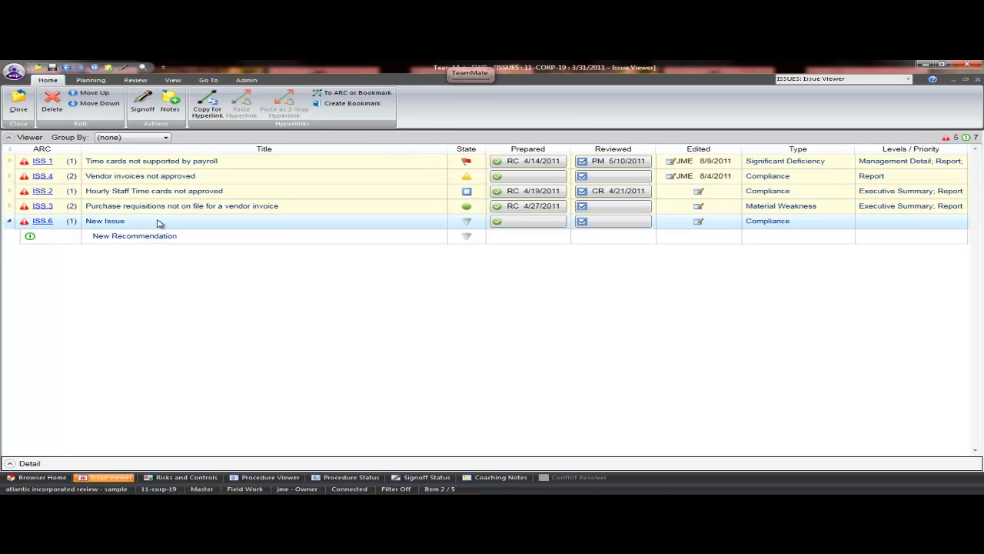
pyautogui.click(52, 100)
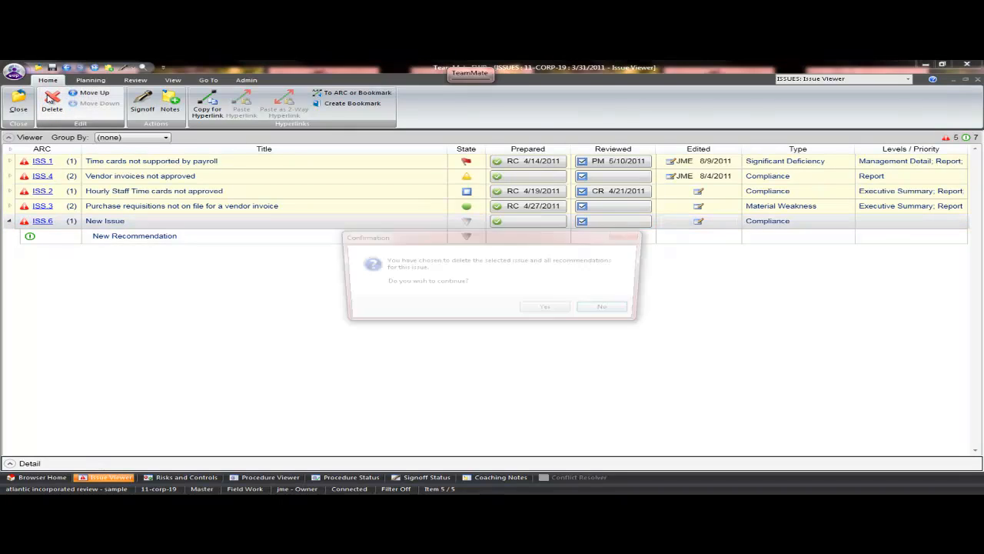
pyautogui.click(536, 310)
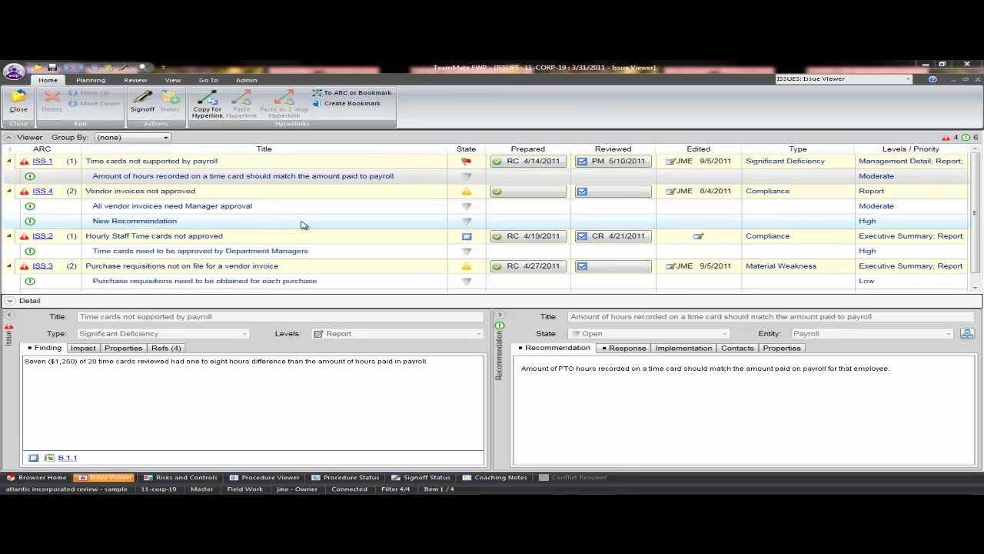
# Switch the Maximize Field display on and off to compare the issue detail layouts
pyautogui.click(174, 80)
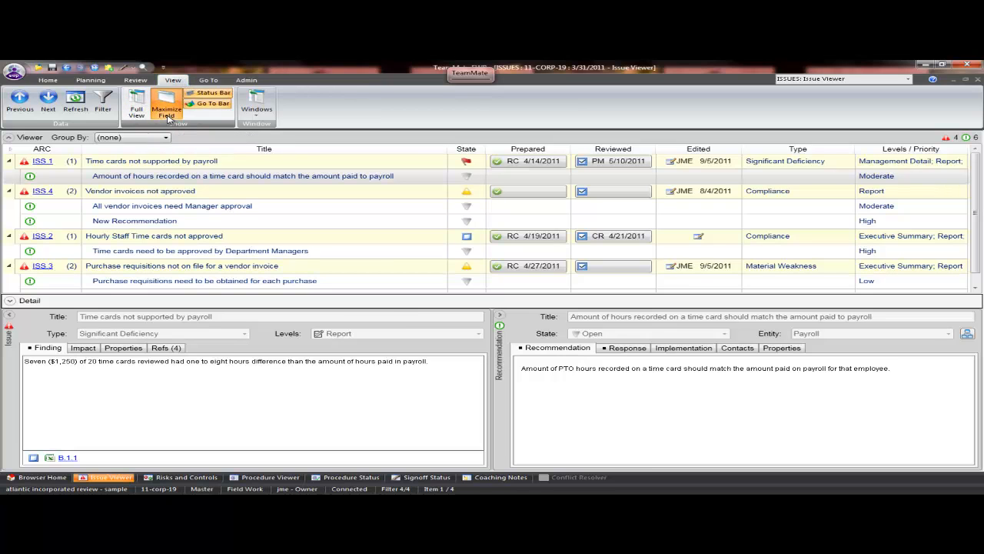
pyautogui.click(167, 112)
pyautogui.click(167, 114)
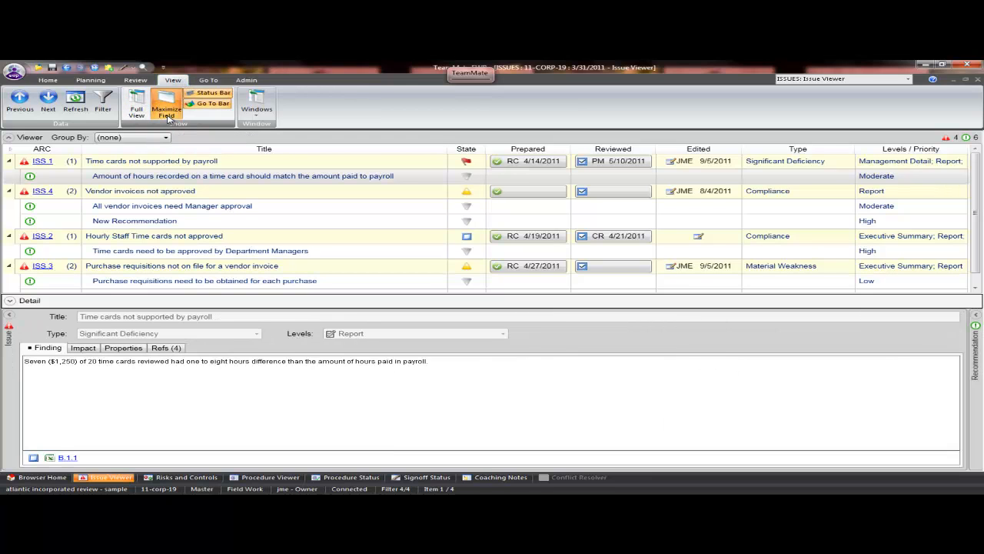
pyautogui.click(167, 116)
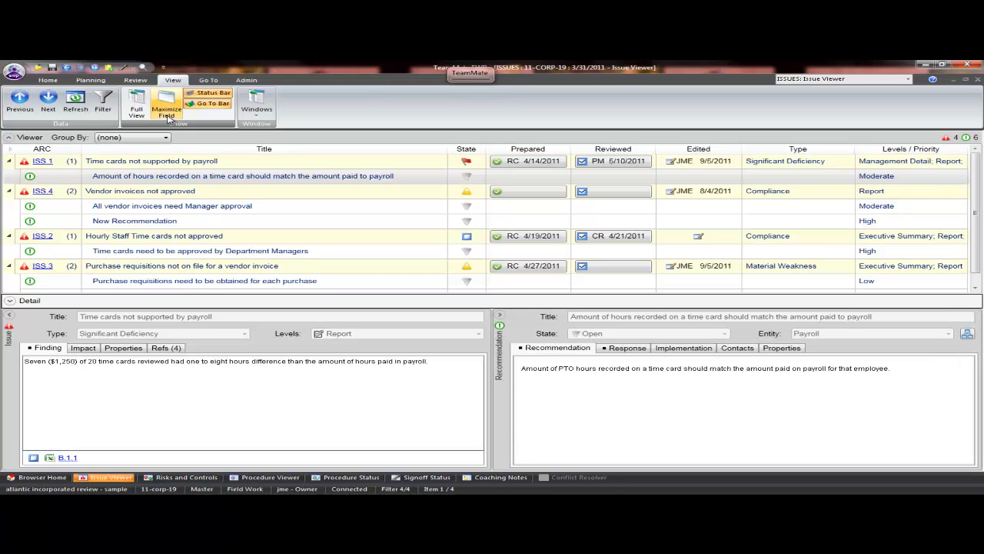
# Cycle through the Full View layouts for the details and the issue list, returning to the split view
pyautogui.click(137, 112)
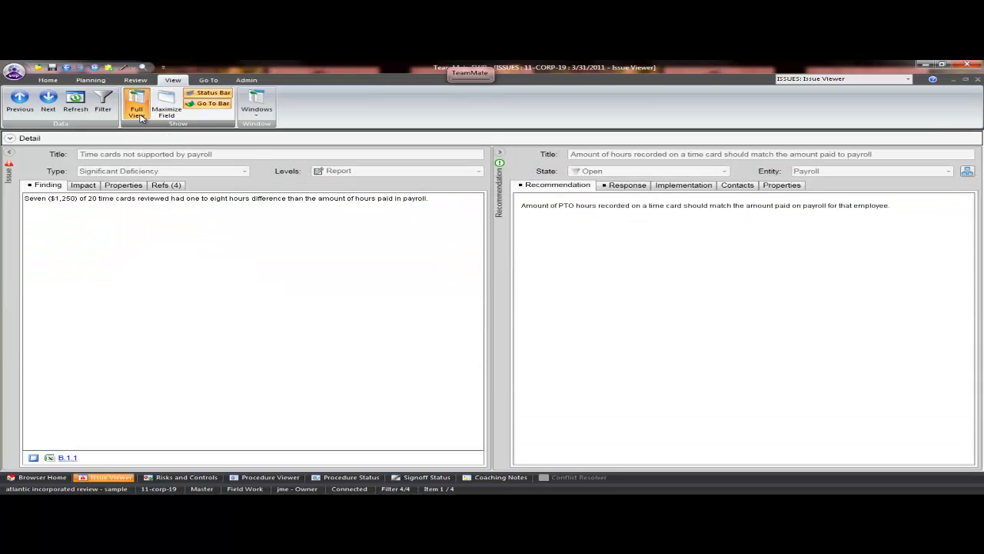
pyautogui.click(139, 112)
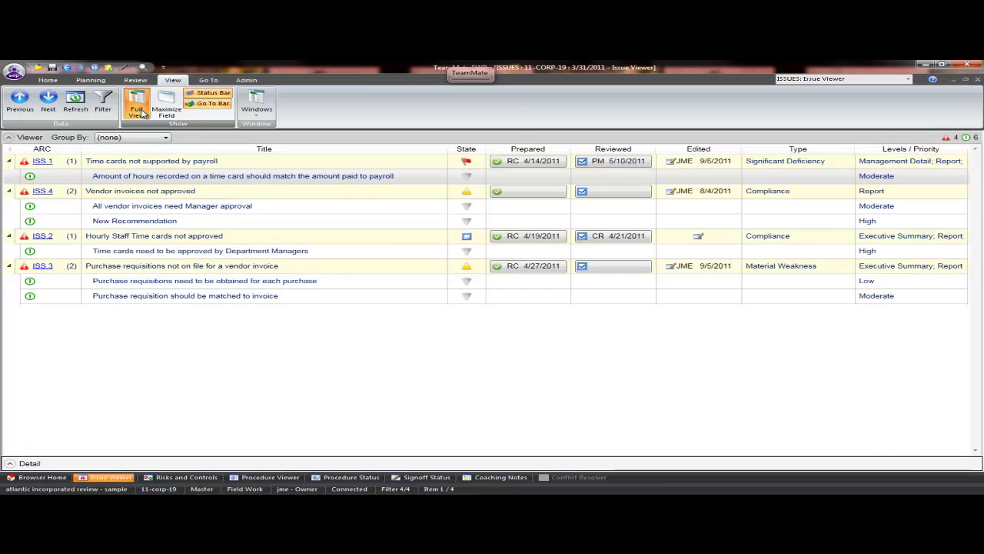
pyautogui.click(140, 112)
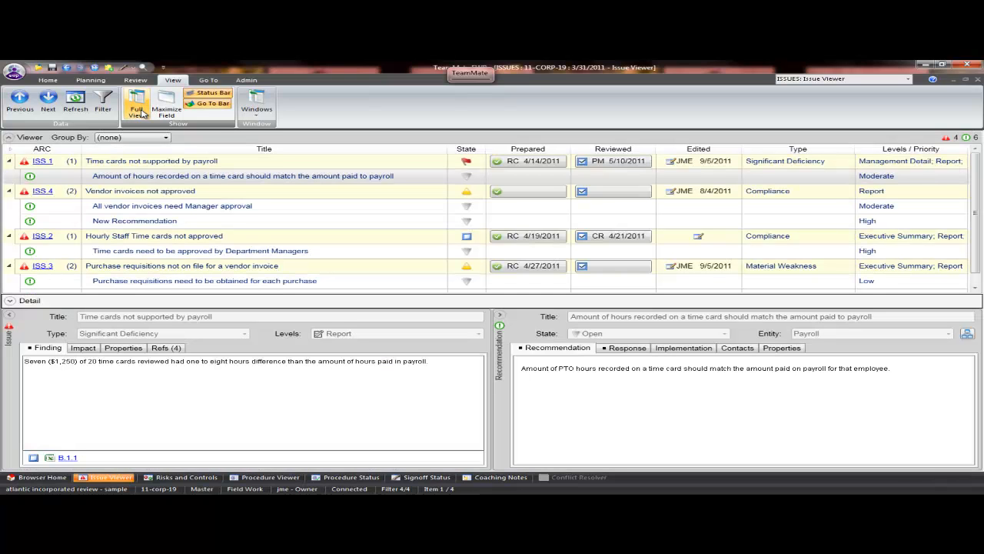
# Filter the issues by type Compliance, with the text search looking in Issue Title
pyautogui.click(102, 108)
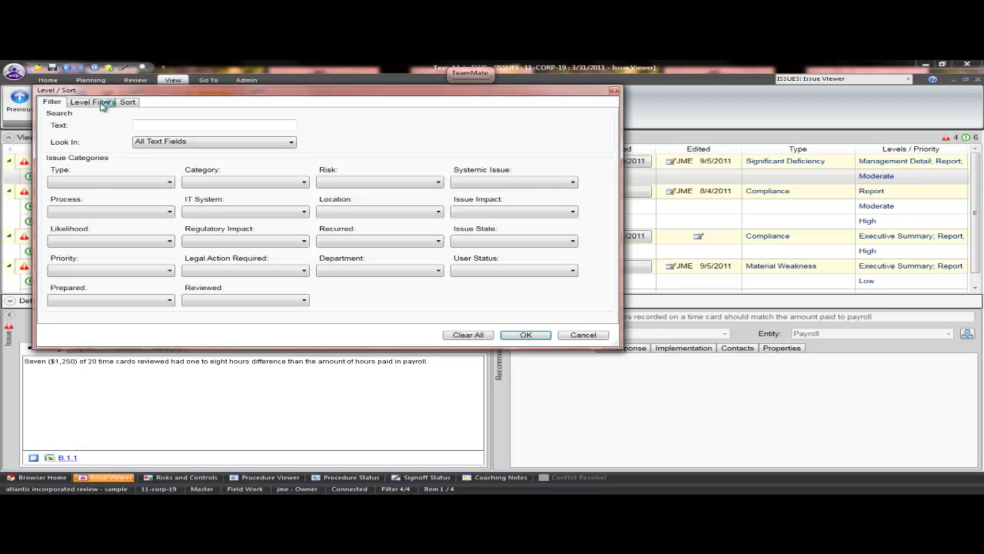
pyautogui.click(249, 147)
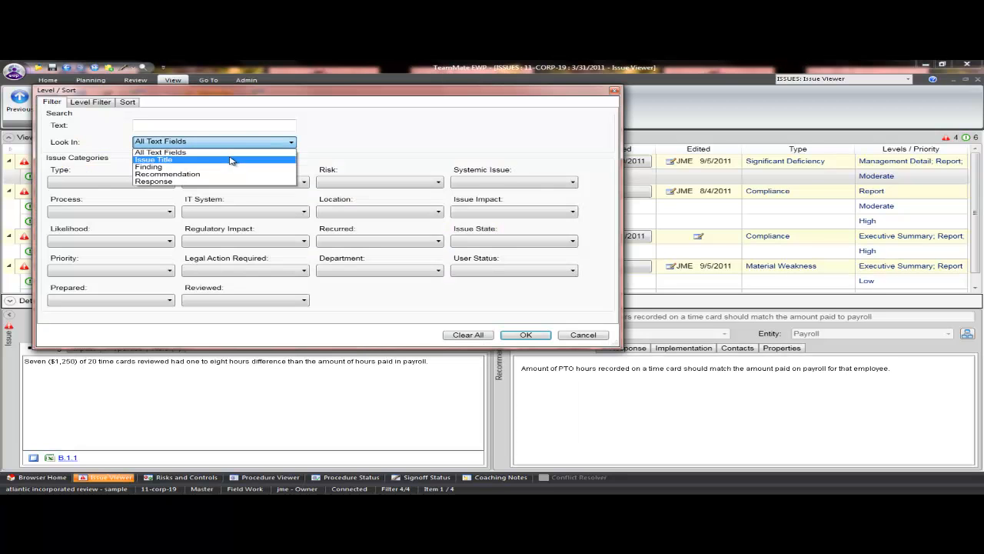
pyautogui.click(235, 159)
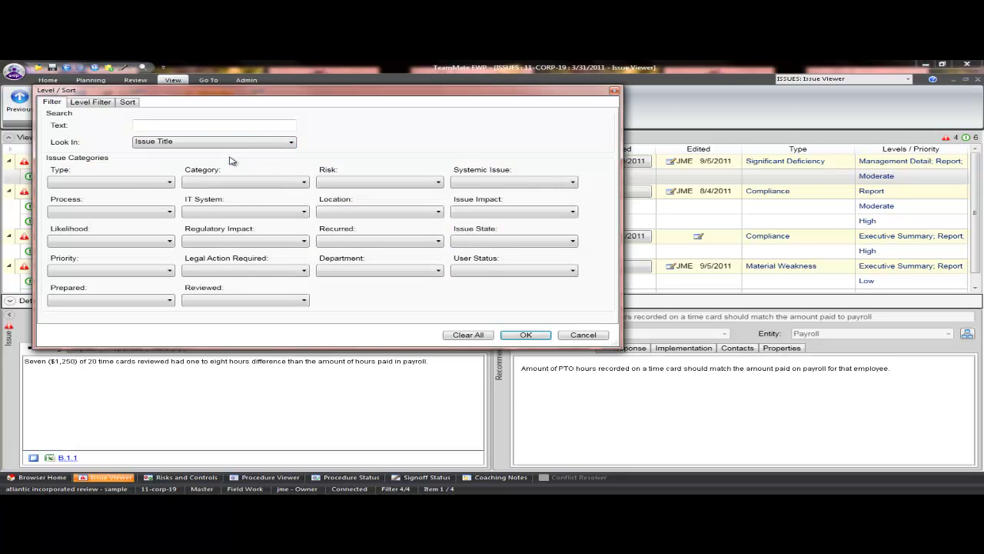
pyautogui.click(158, 185)
pyautogui.click(141, 222)
pyautogui.click(515, 335)
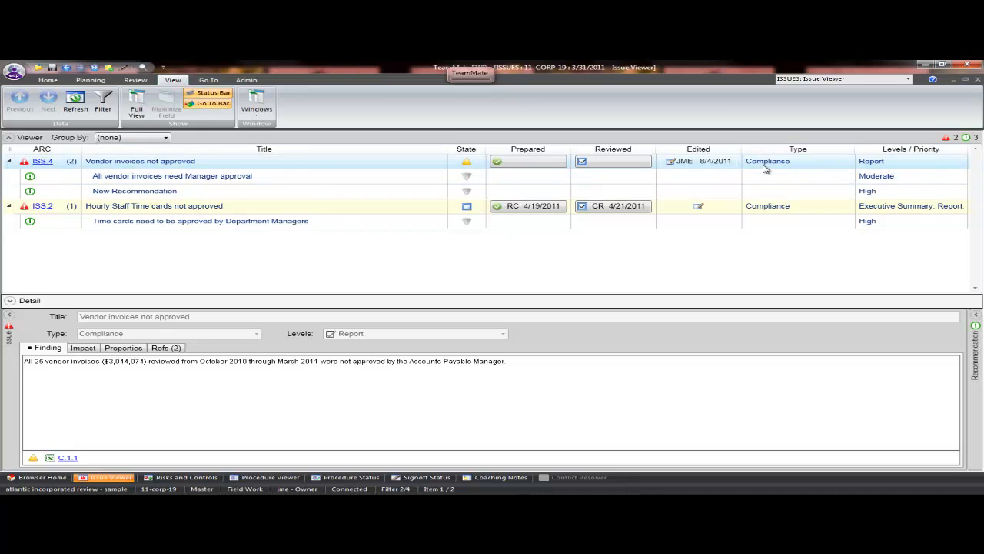
# Clear all issue filter criteria and apply the empty filter
pyautogui.click(102, 101)
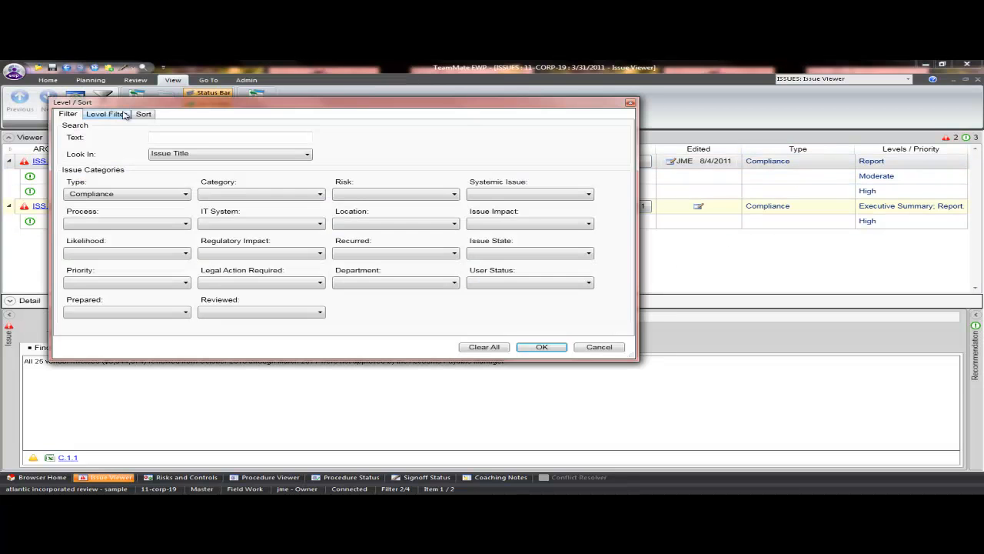
pyautogui.click(472, 348)
pyautogui.click(530, 348)
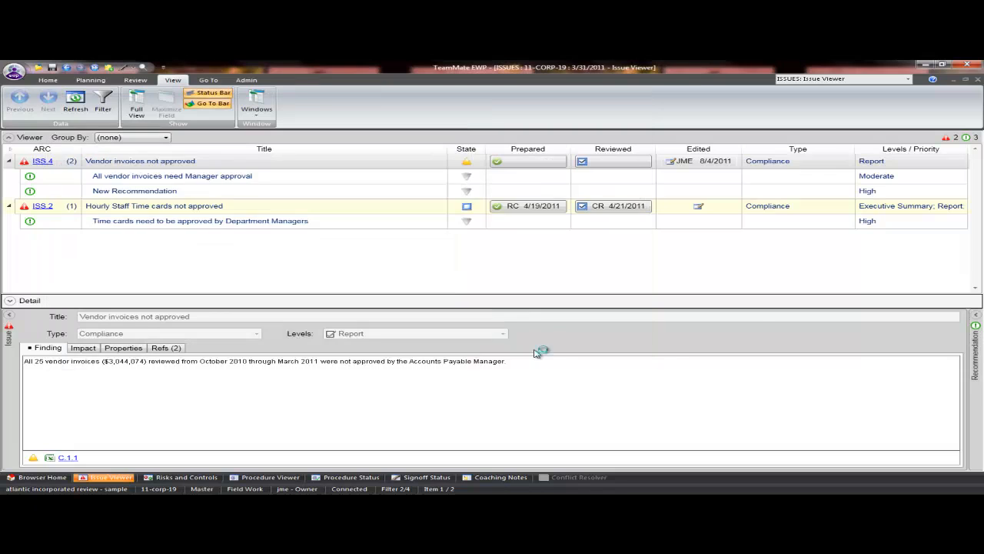
# Filter the issues by High priority, with the text search looking in Recommendation
pyautogui.click(106, 104)
pyautogui.click(241, 171)
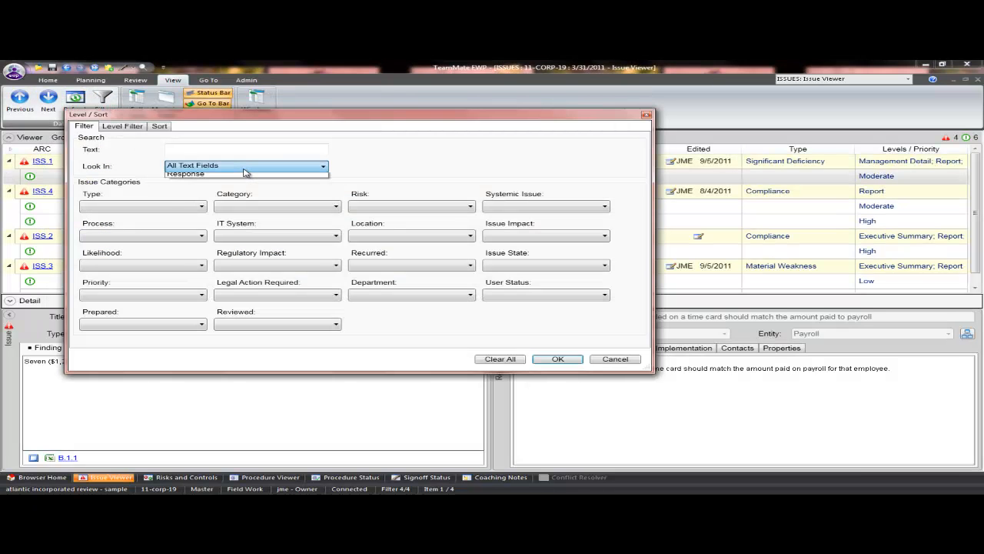
pyautogui.click(236, 198)
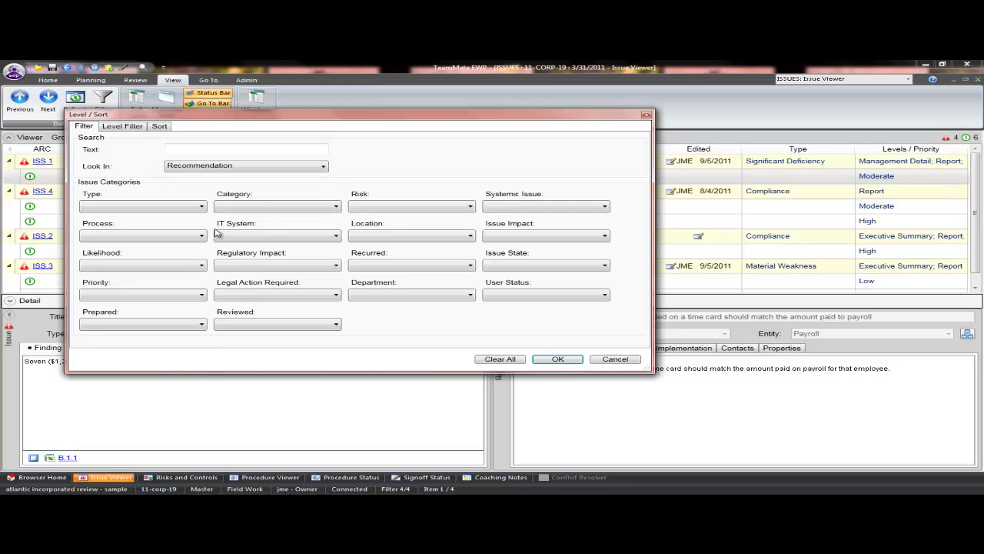
pyautogui.click(191, 299)
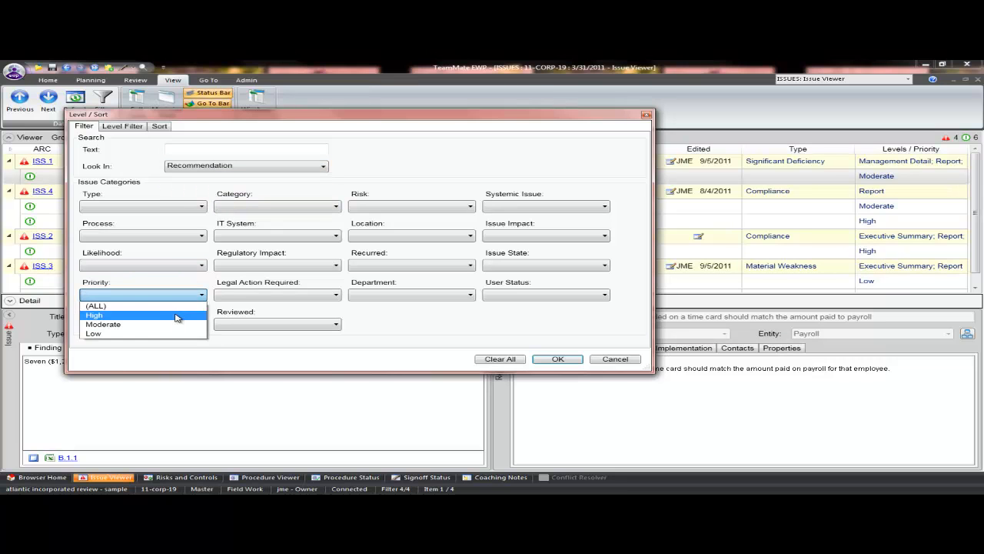
pyautogui.click(177, 315)
pyautogui.click(557, 359)
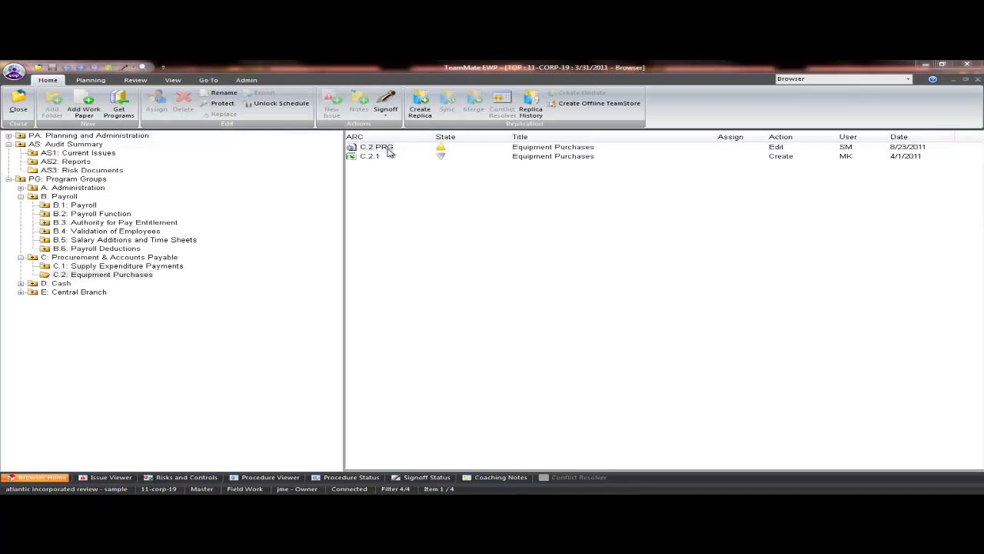
# Create a new Compliance issue titled "Aged Purchase Orders" from the C.2.PRG program and show its references
pyautogui.click(388, 149)
pyautogui.click(331, 106)
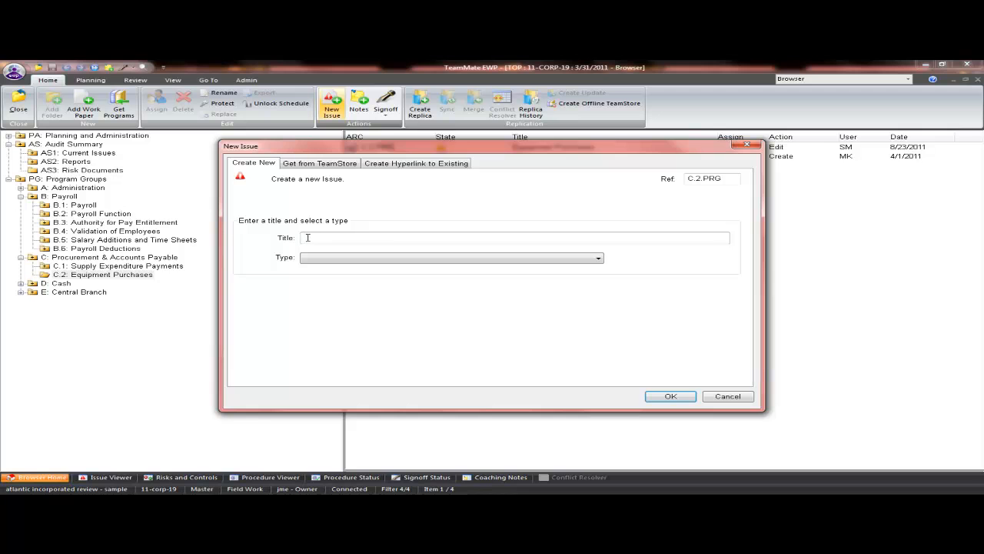
pyautogui.write('Aged Purchase Orders')
pyautogui.click(557, 259)
pyautogui.click(551, 284)
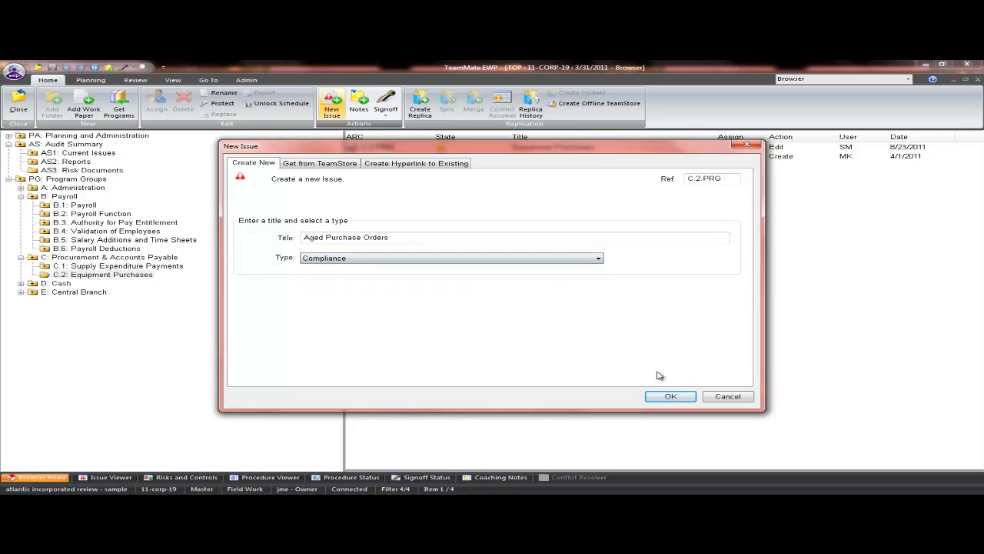
pyautogui.click(662, 396)
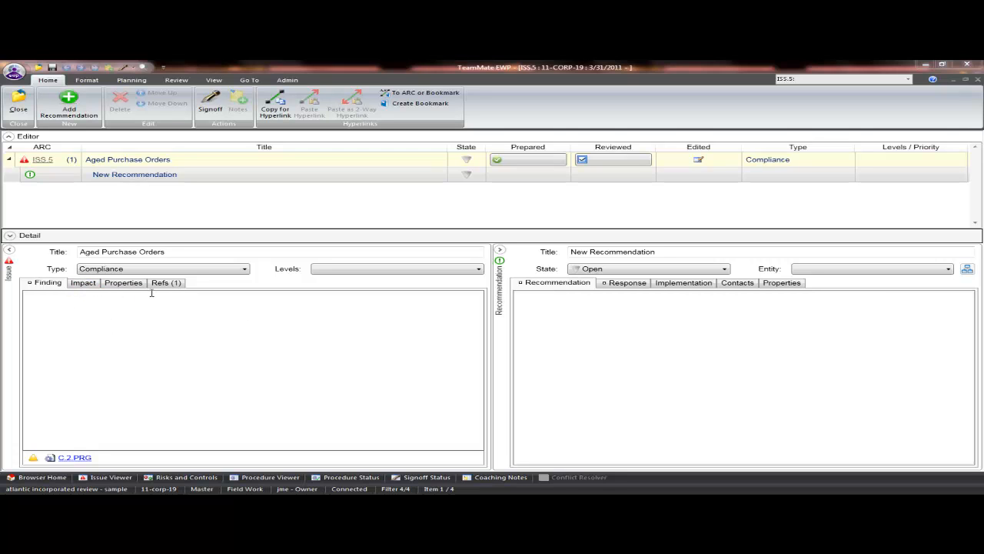
pyautogui.click(176, 290)
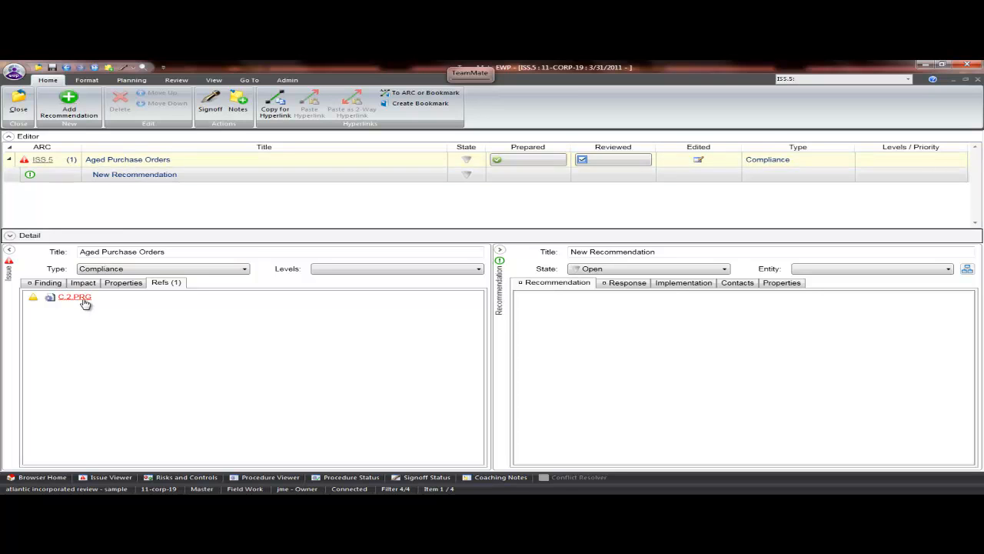
# Assign the Procurement entity to the new recommendation and view the entity hierarchy
pyautogui.click(717, 360)
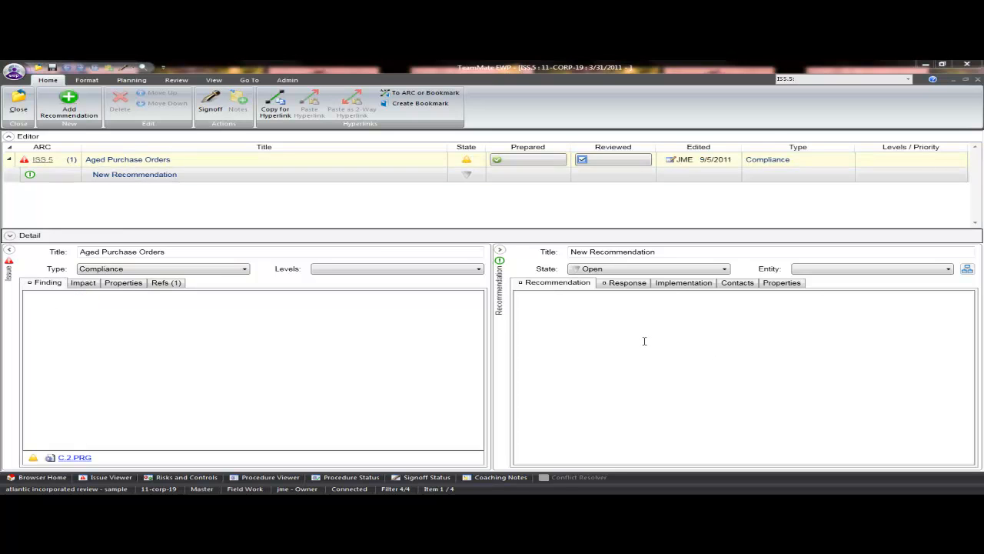
pyautogui.click(725, 270)
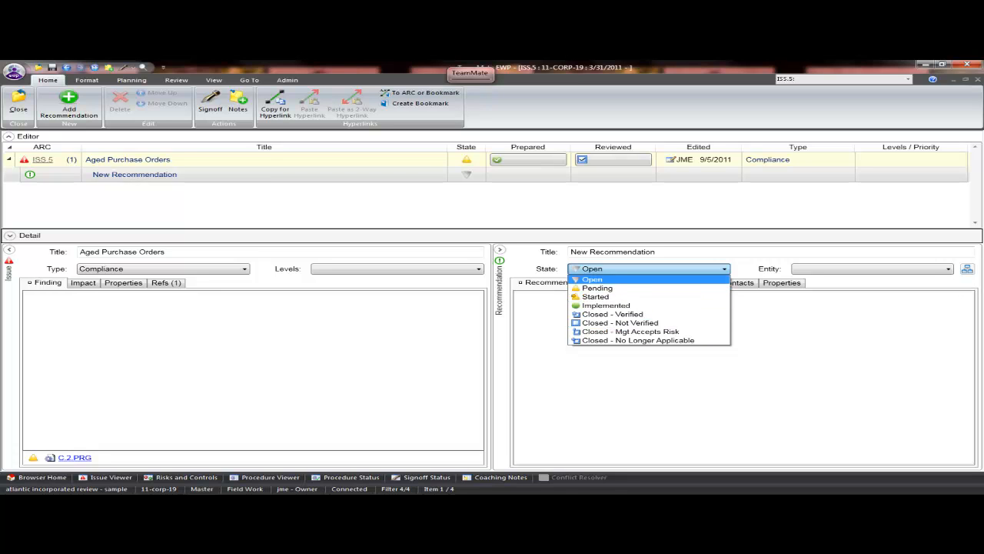
pyautogui.click(942, 269)
pyautogui.click(942, 270)
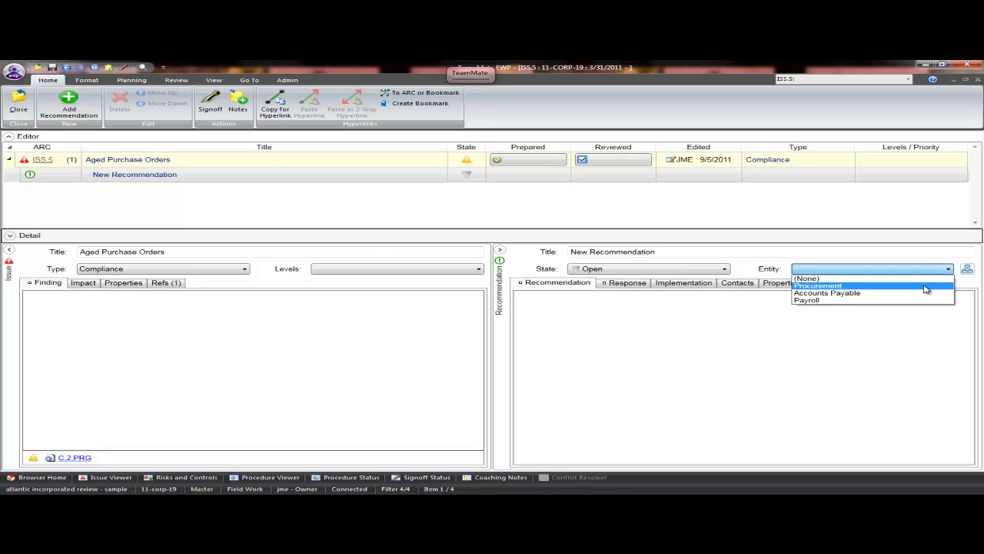
pyautogui.click(927, 286)
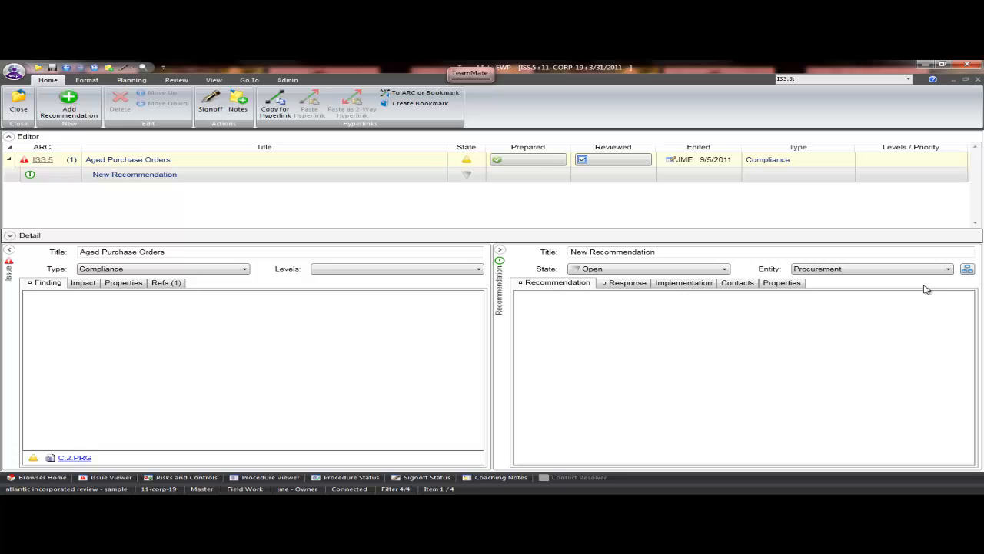
pyautogui.click(968, 270)
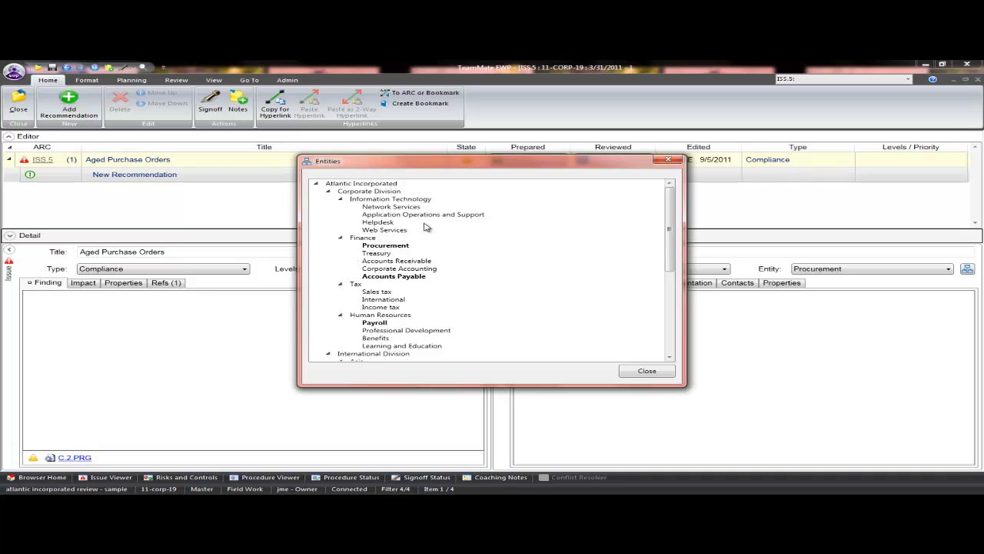
pyautogui.click(646, 372)
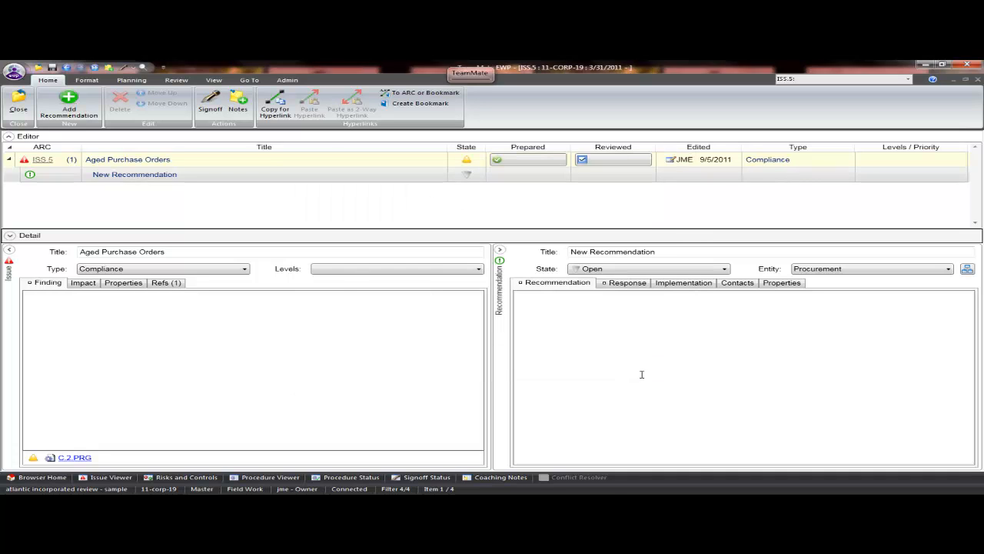
# Add a user account from the full account search as a contact of the recommendation and choose the contact's role
pyautogui.click(735, 283)
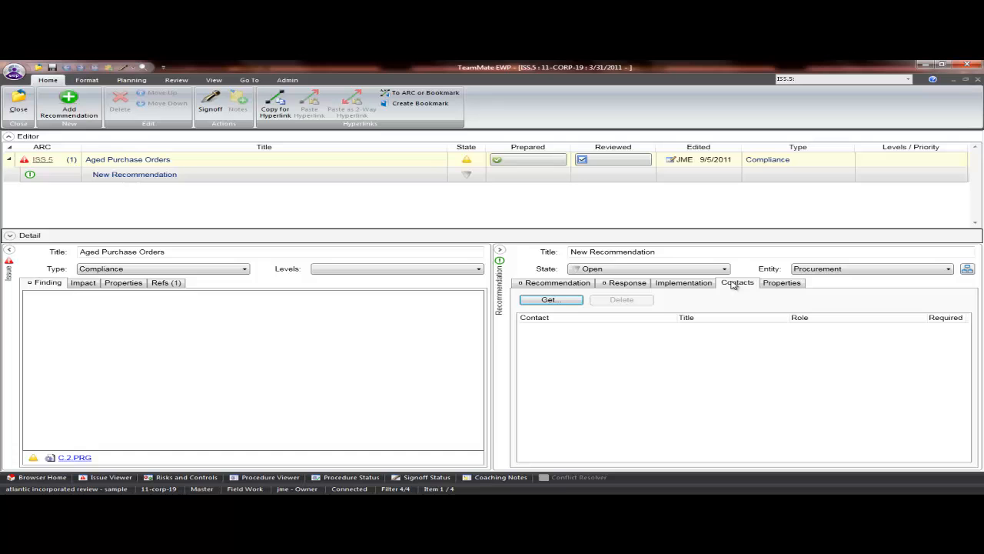
pyautogui.click(567, 303)
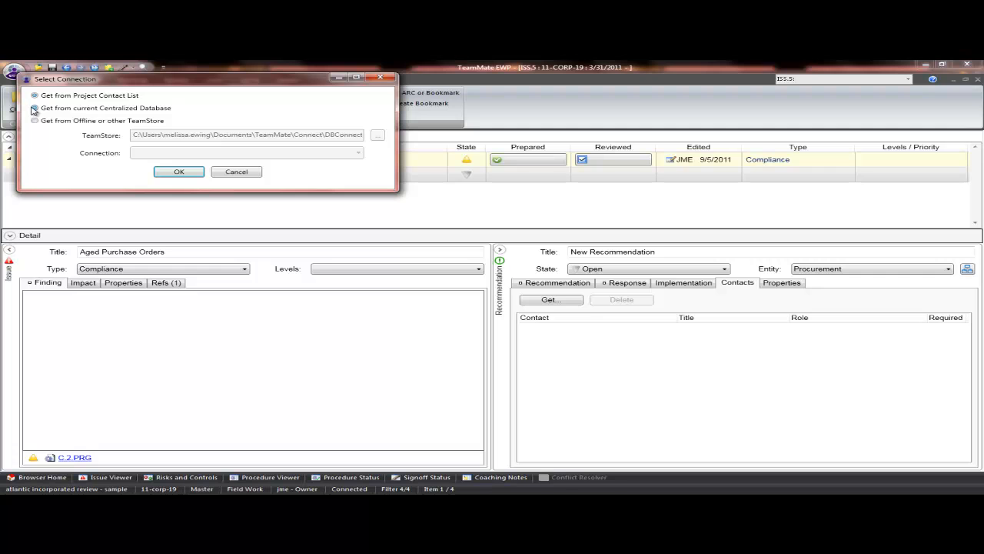
pyautogui.click(160, 172)
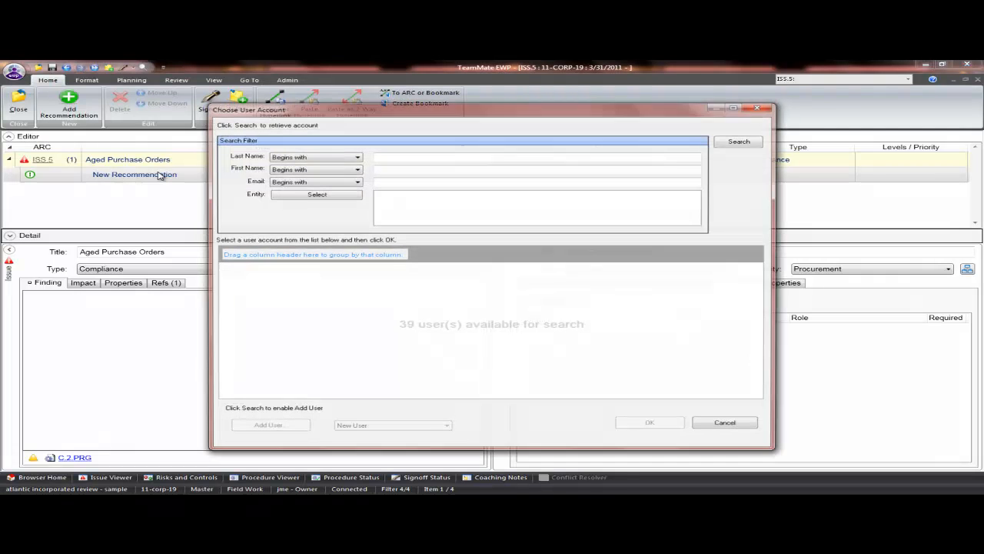
pyautogui.click(742, 140)
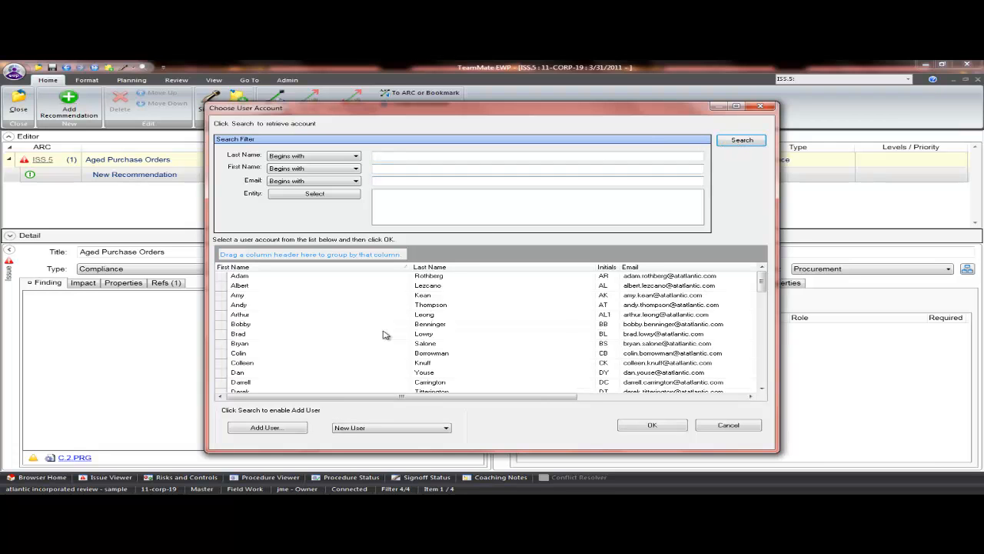
pyautogui.click(386, 334)
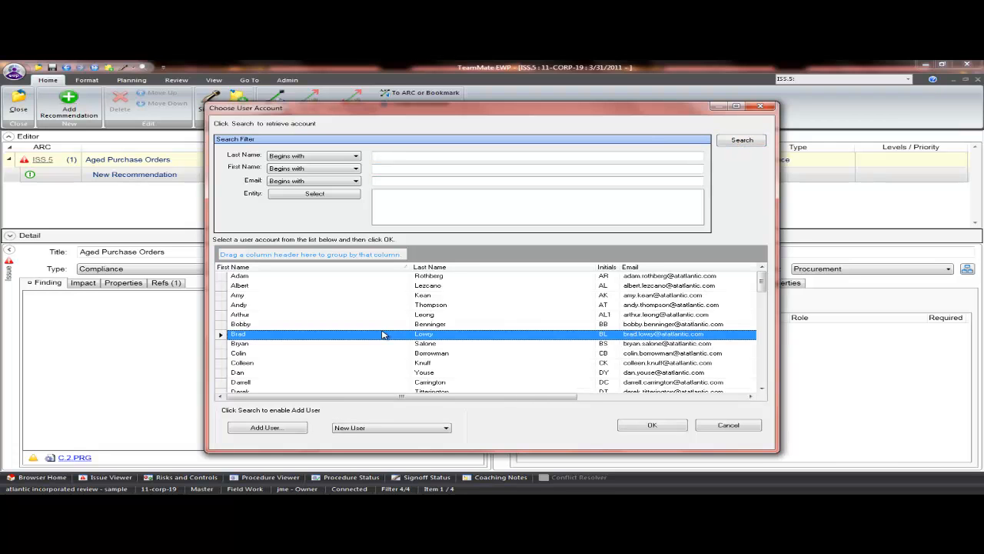
pyautogui.click(653, 425)
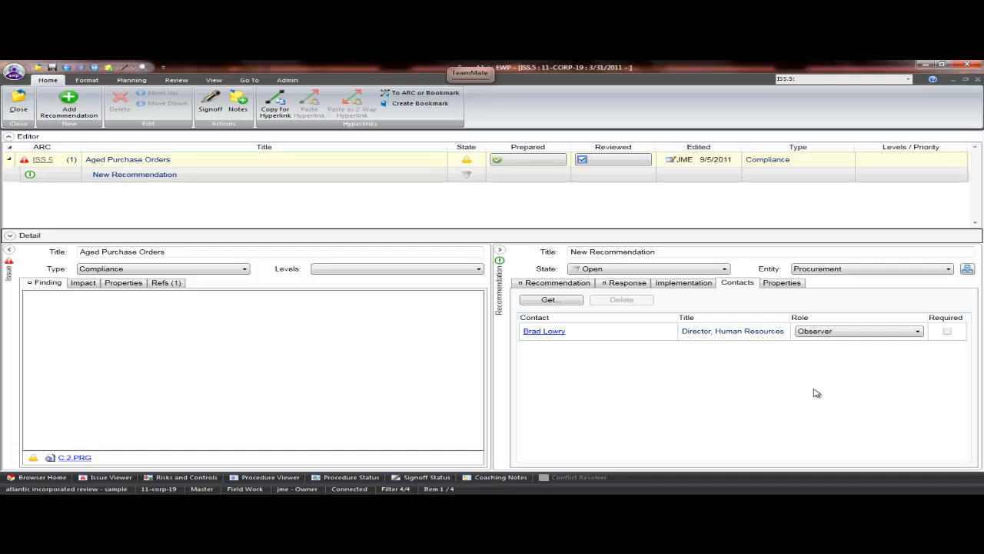
pyautogui.click(920, 331)
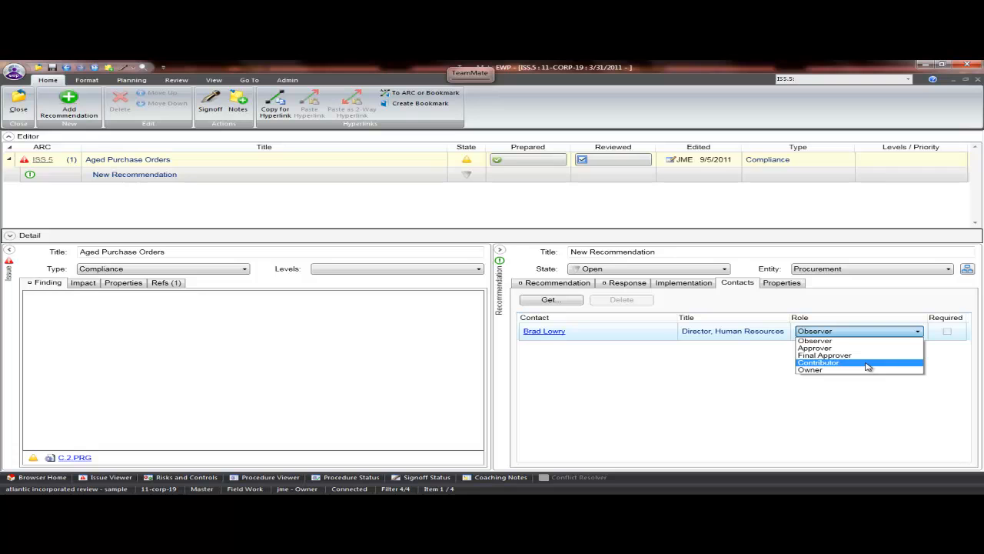
pyautogui.click(869, 358)
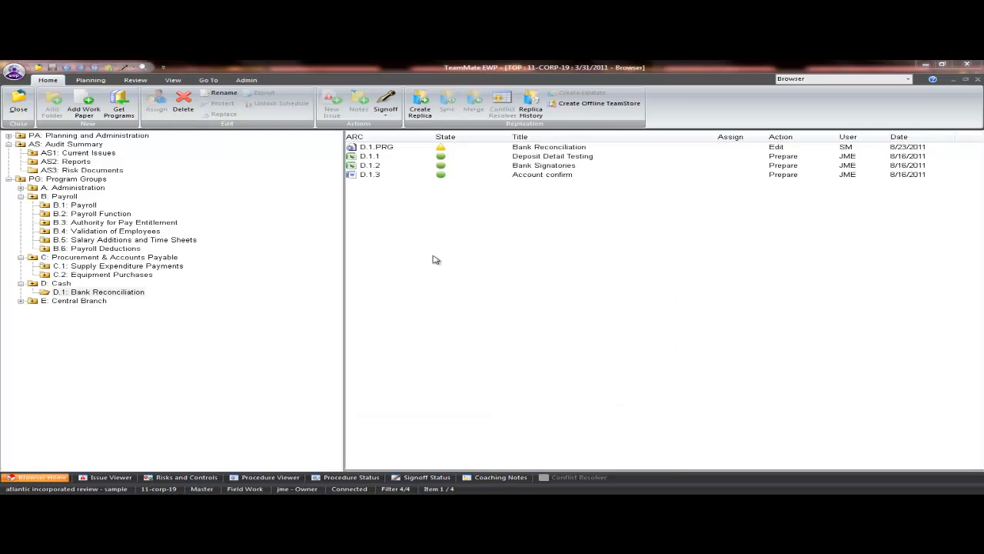
# Create an issue for D.1.PRG from the TeamStore centralized database, using "Granting New Loans to Customers" from Cash Issues
pyautogui.click(379, 151)
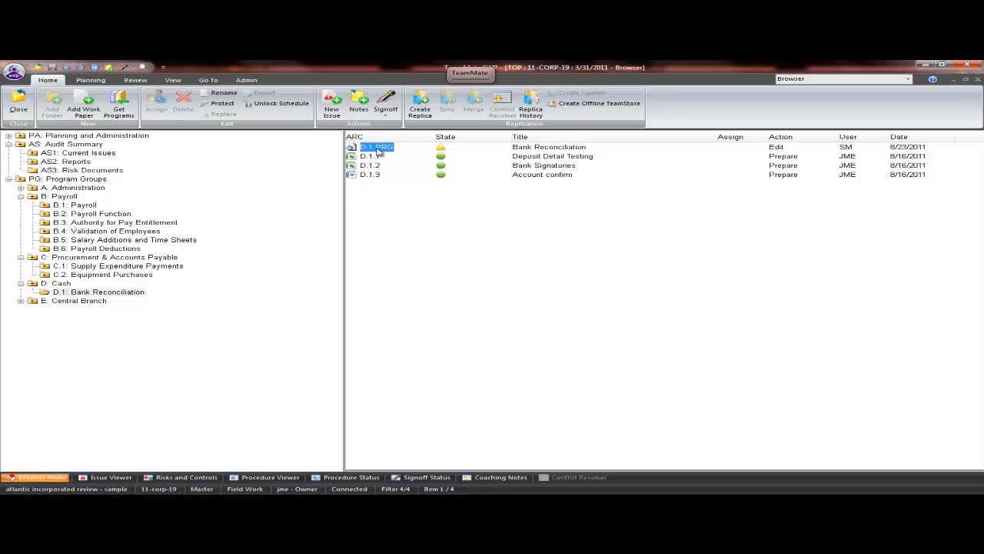
pyautogui.click(333, 110)
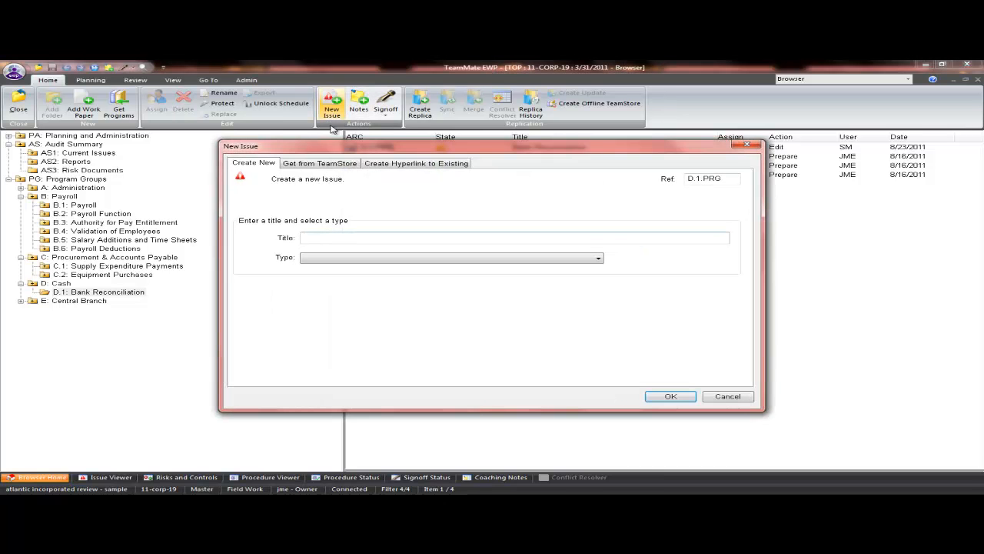
pyautogui.click(322, 165)
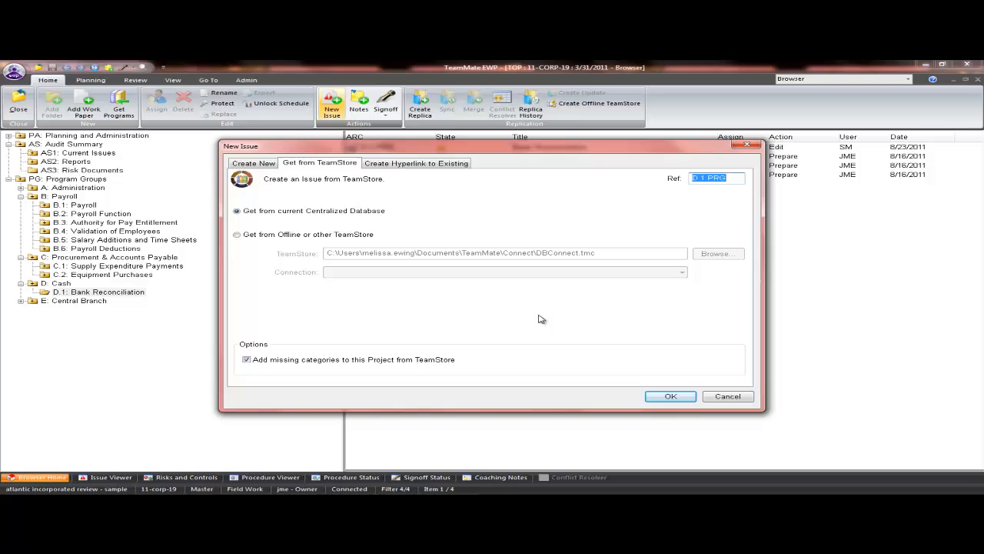
pyautogui.click(667, 397)
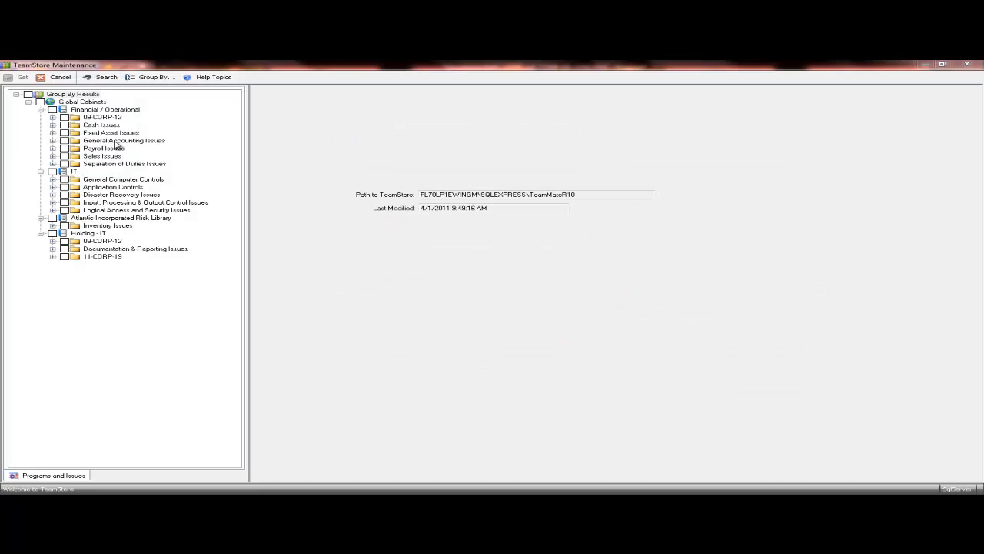
pyautogui.click(52, 124)
pyautogui.click(77, 133)
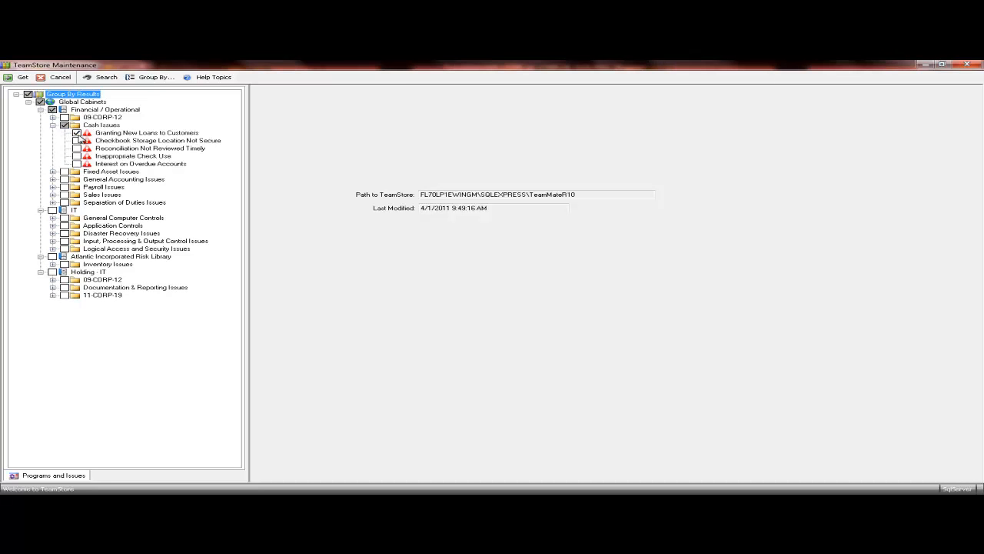
pyautogui.click(30, 82)
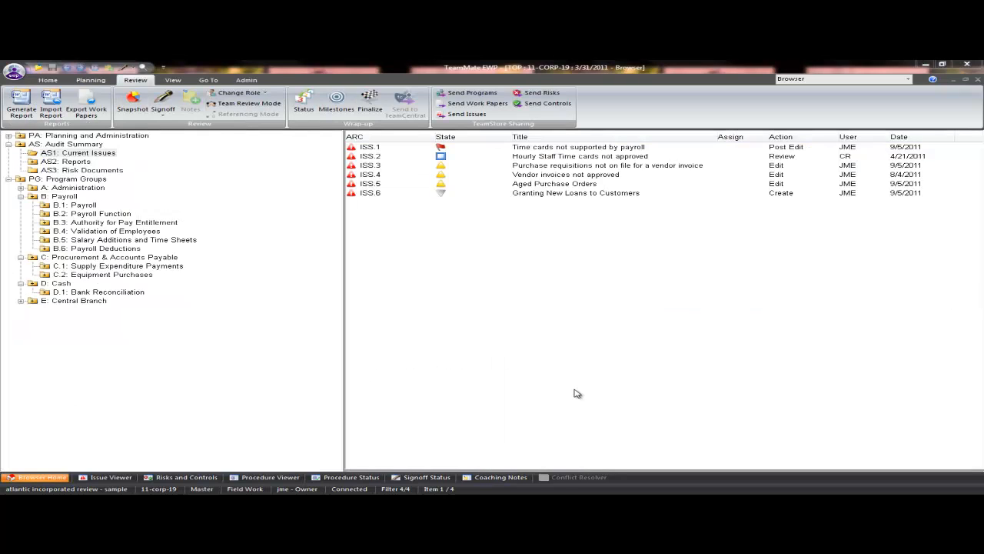
# Send only the "Aged Purchase Orders" issue, chosen from all issues, to the Holding - IT cabinet in TeamStore
pyautogui.click(467, 116)
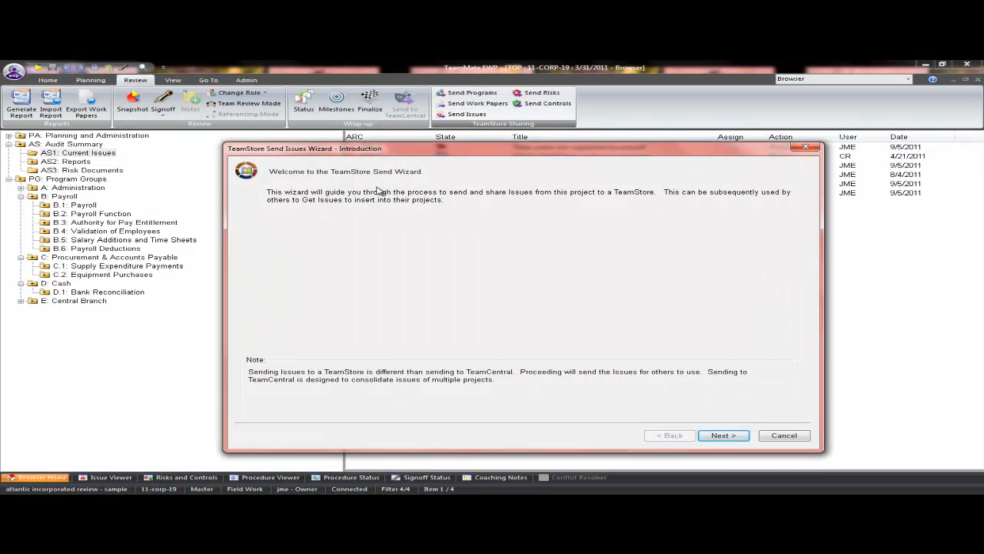
pyautogui.click(723, 435)
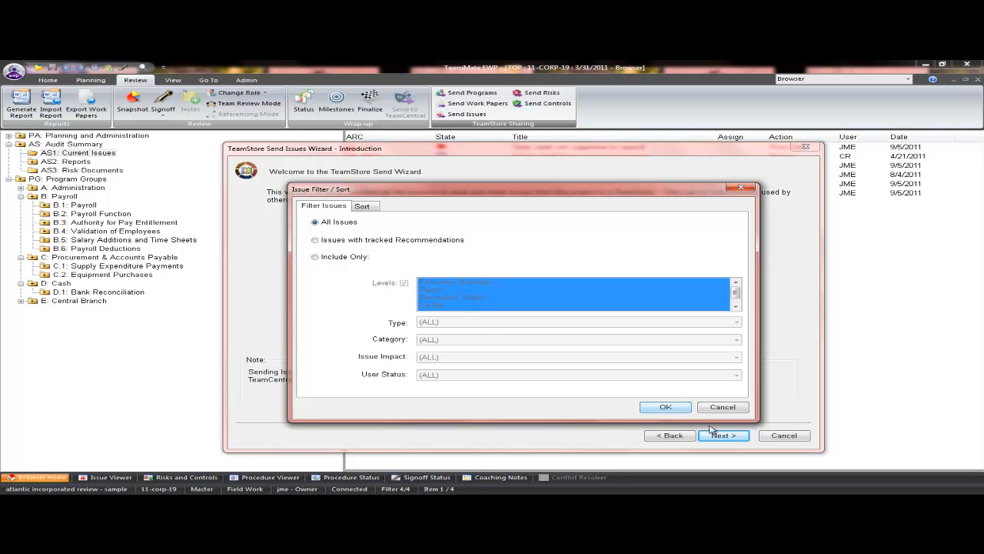
pyautogui.click(665, 408)
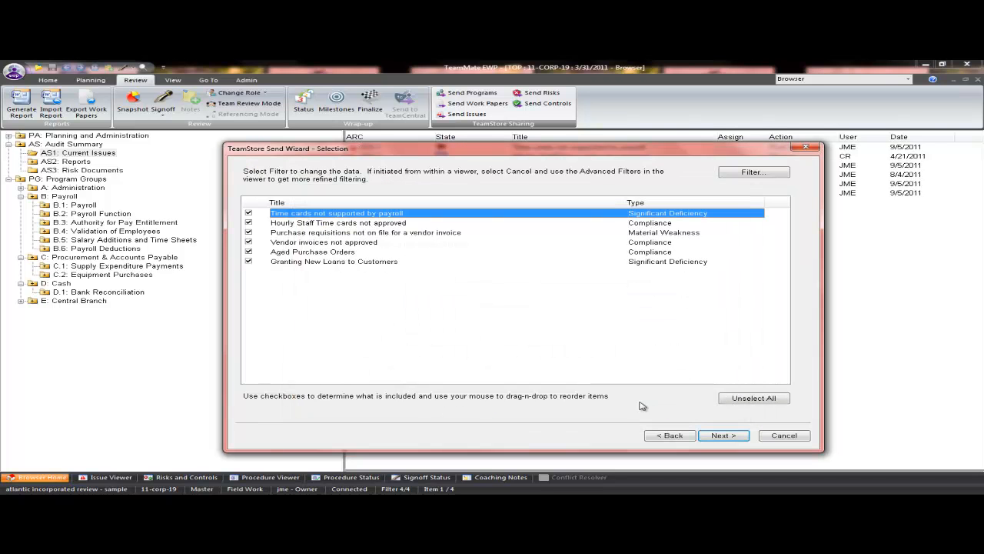
pyautogui.click(248, 262)
pyautogui.click(249, 242)
pyautogui.click(248, 232)
pyautogui.click(249, 222)
pyautogui.click(249, 214)
pyautogui.click(723, 436)
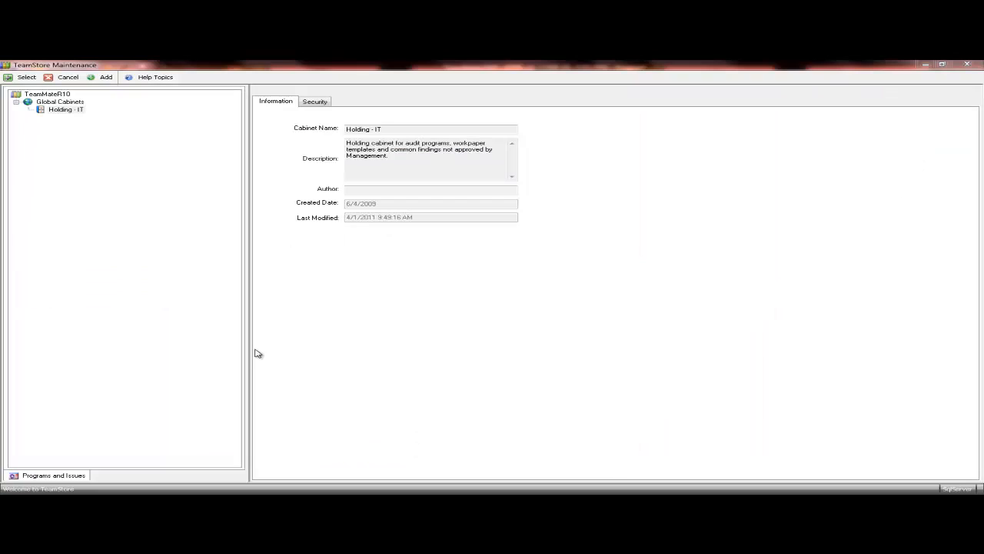
pyautogui.click(56, 112)
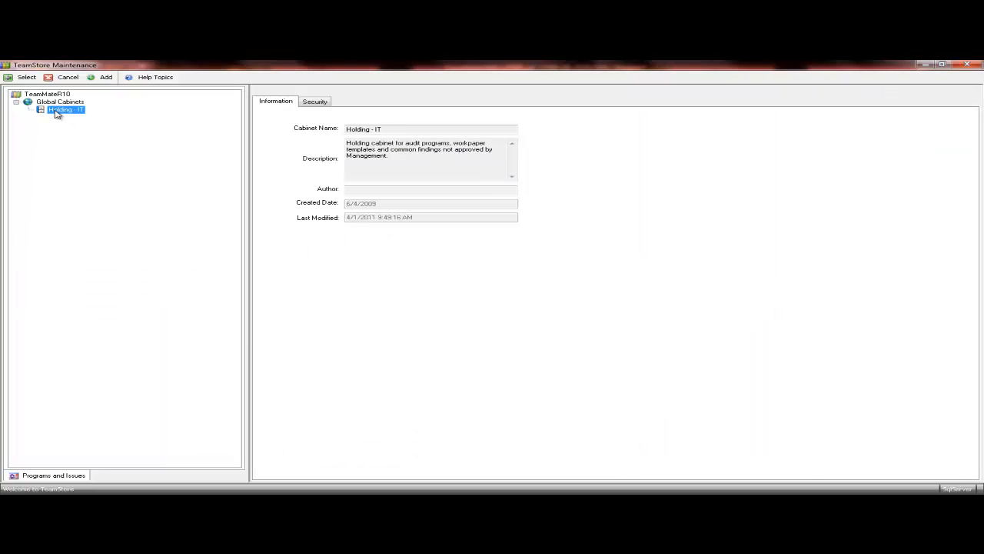
pyautogui.click(25, 78)
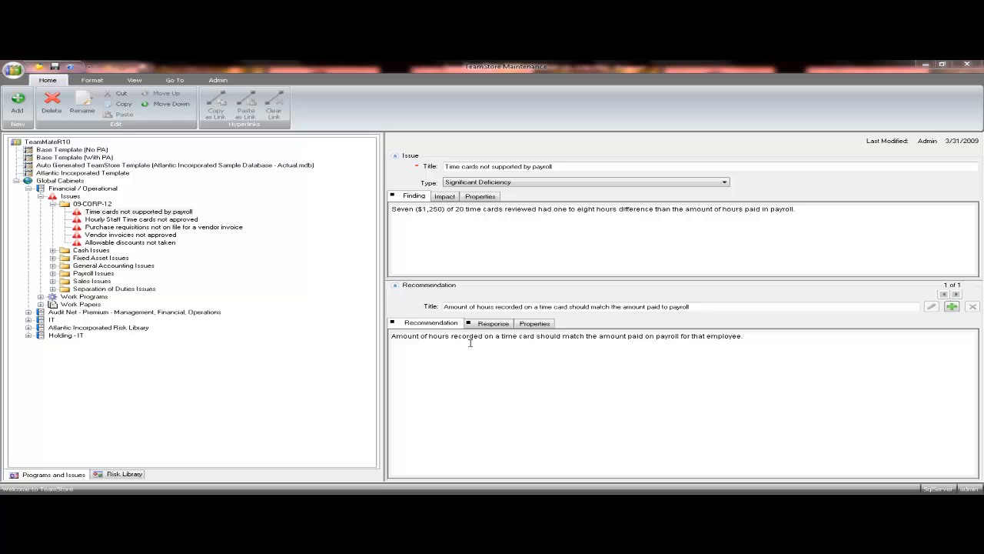
# In TeamStore Maintenance, select the "Time cards not supported by payroll" issue under 09-CORP-12 and add a recommendation to it
pyautogui.click(160, 213)
pyautogui.click(160, 213)
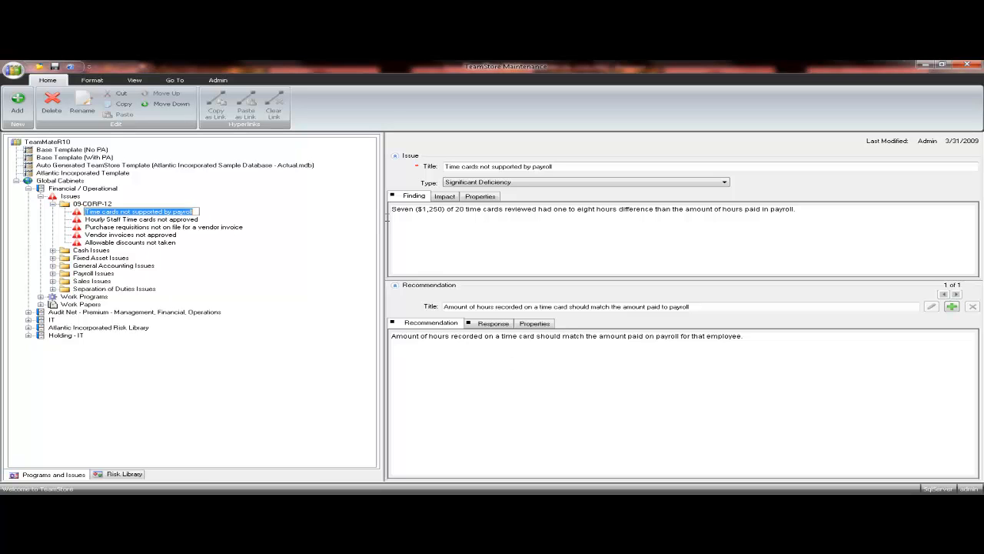
pyautogui.click(952, 306)
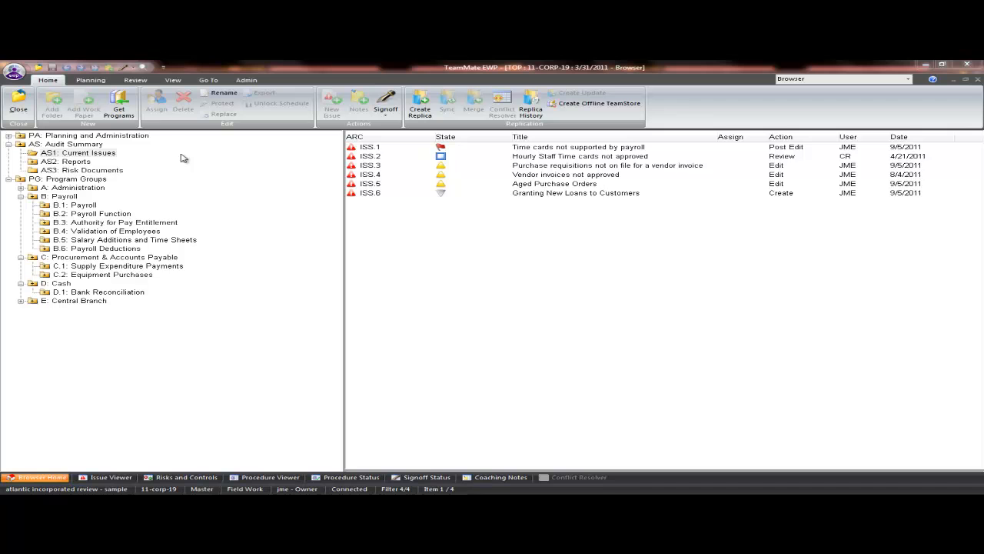
# In TeamMate EWP, start generating the Combined Issues Report with the All Issues filter
pyautogui.click(149, 81)
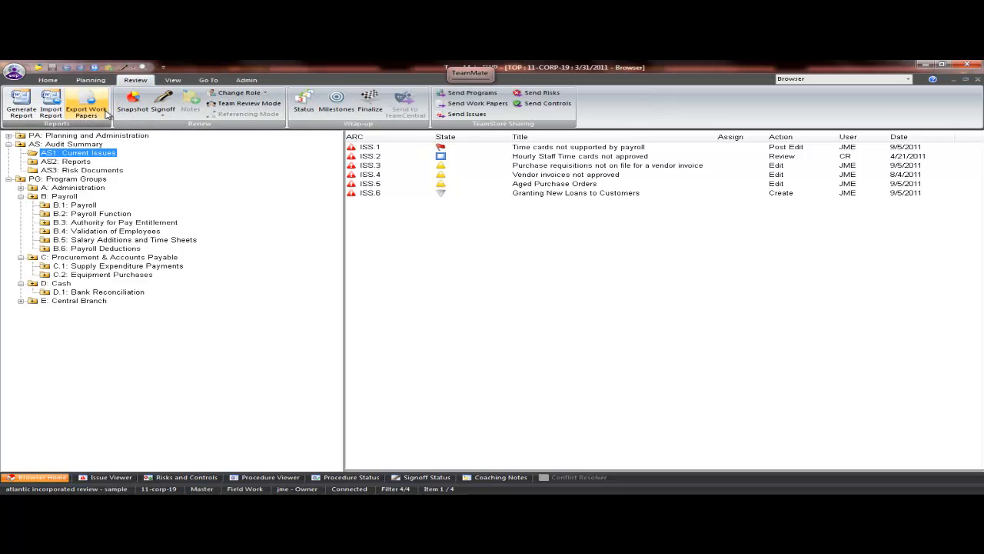
pyautogui.click(23, 110)
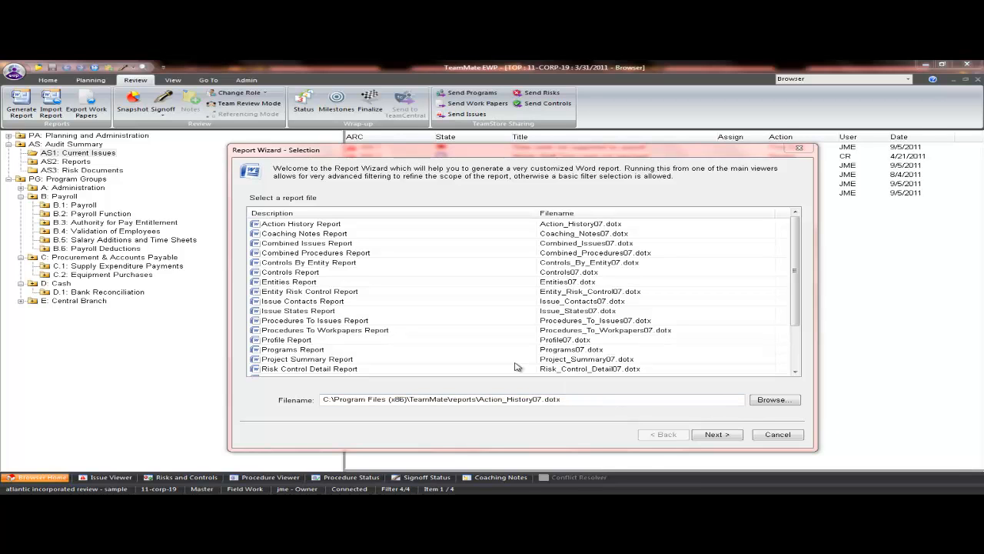
pyautogui.click(356, 245)
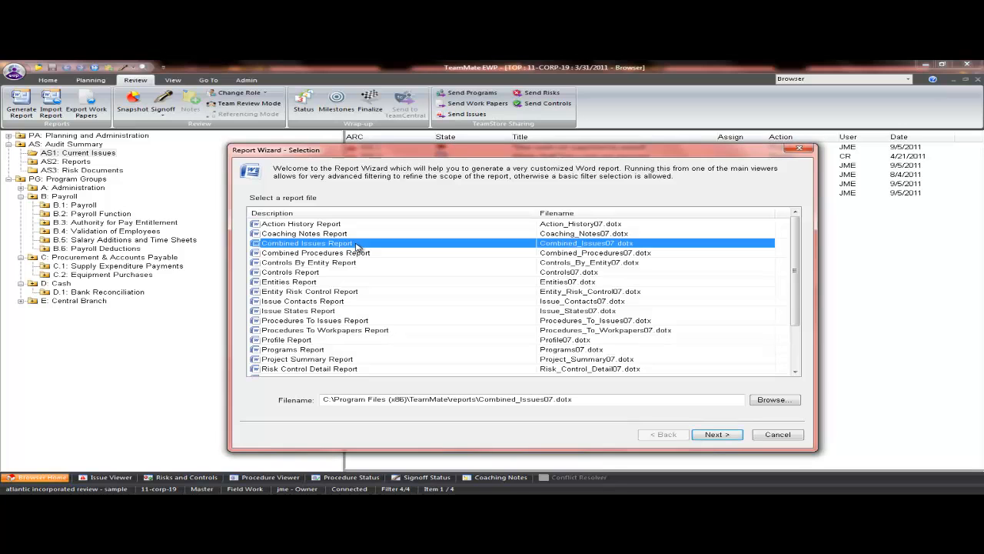
pyautogui.click(699, 436)
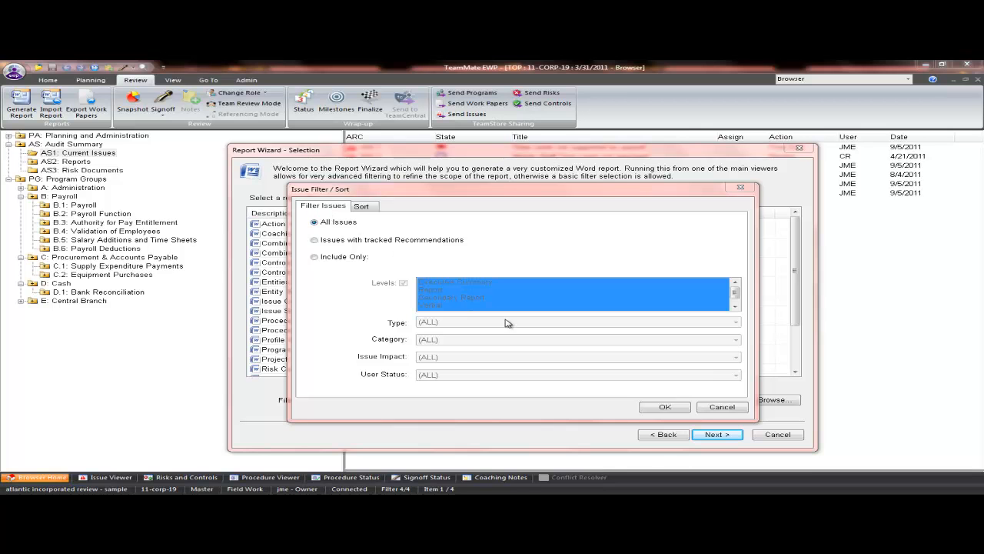
pyautogui.click(676, 409)
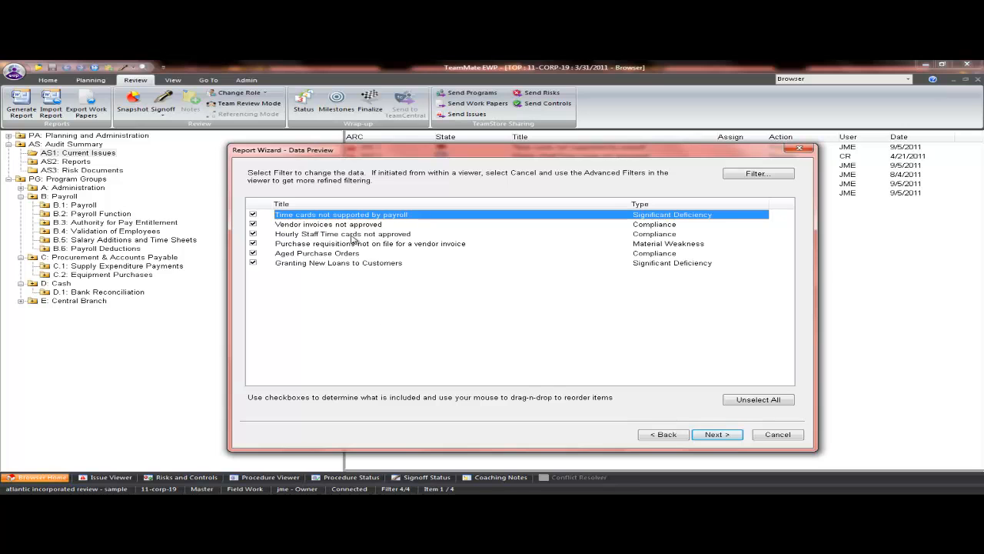
pyautogui.click(253, 215)
pyautogui.click(253, 225)
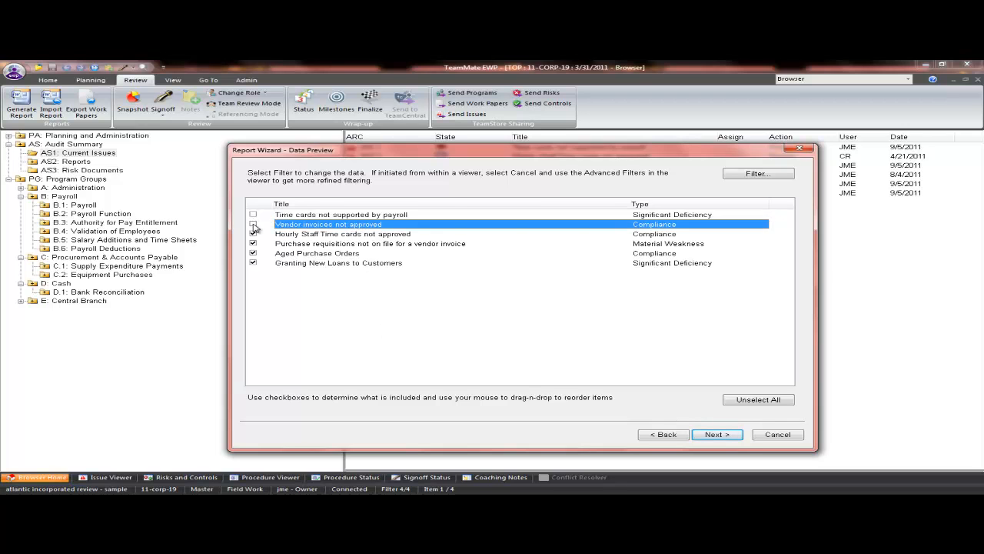
pyautogui.click(253, 215)
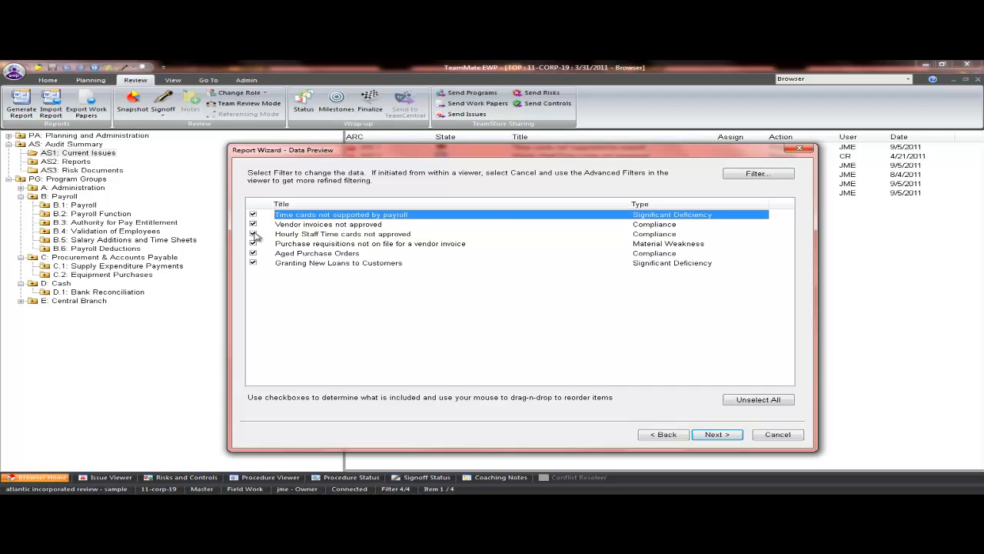
# Move "Time cards not supported by payroll" below "Vendor invoices not approved" and generate the Combined Issues Report as an external Word document
pyautogui.moveTo(327, 218); pyautogui.dragTo(328, 237)
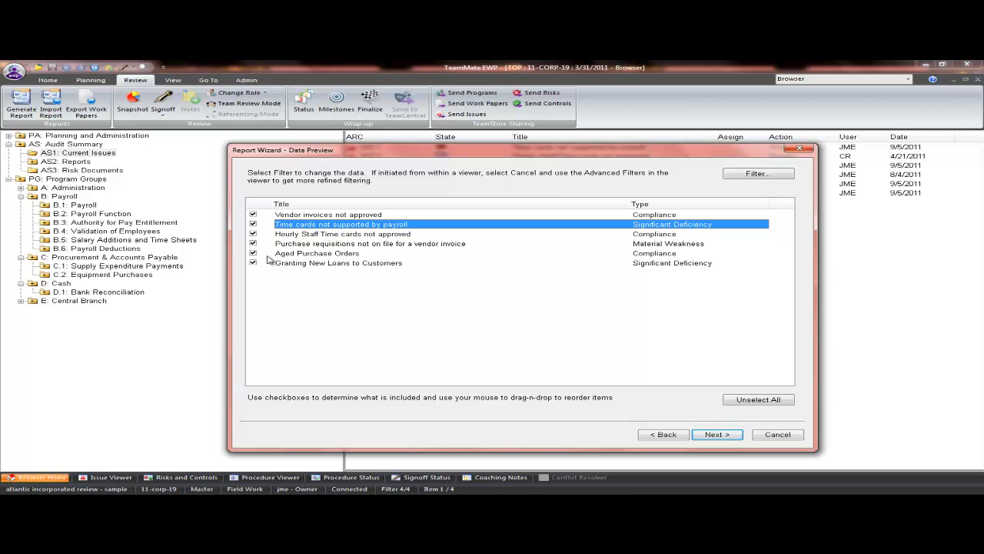
pyautogui.click(703, 435)
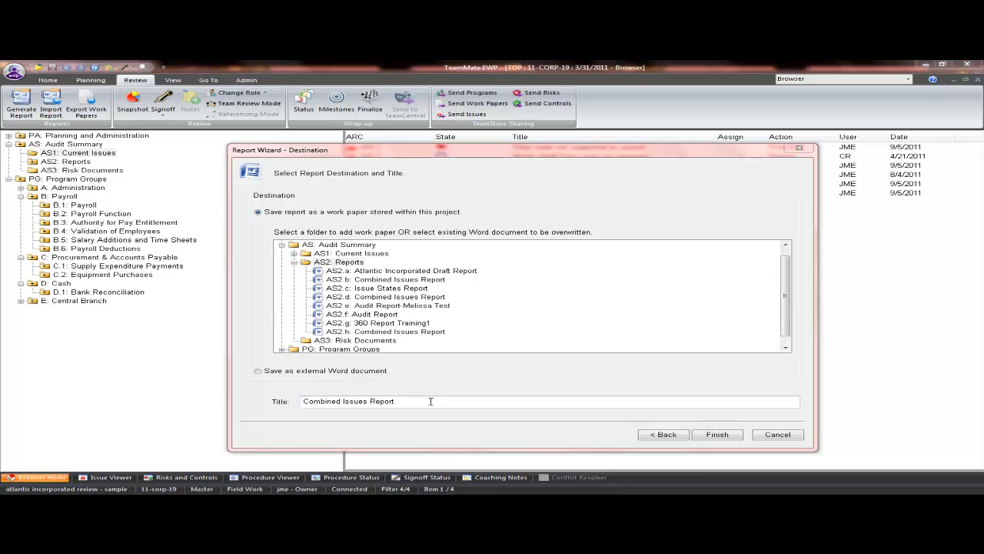
pyautogui.click(258, 372)
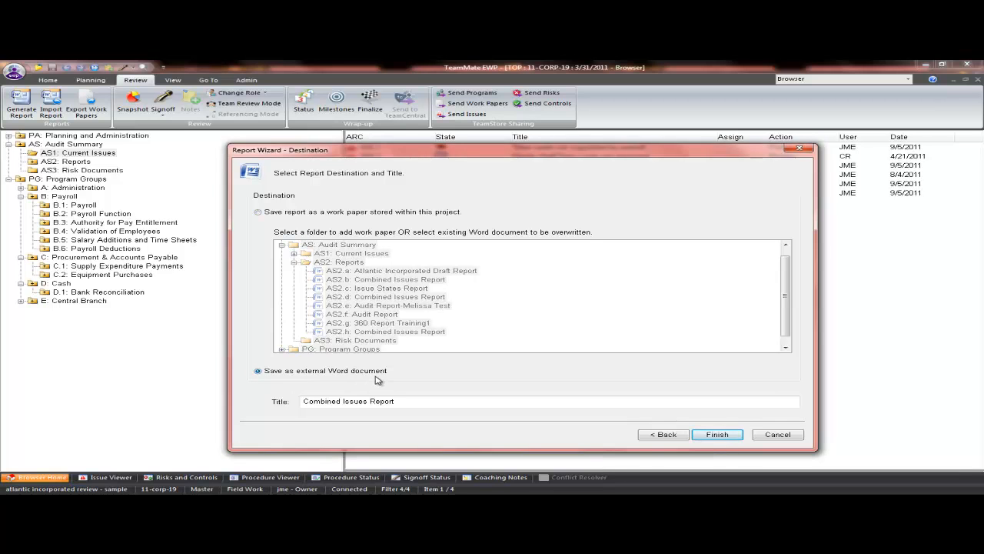
pyautogui.click(741, 435)
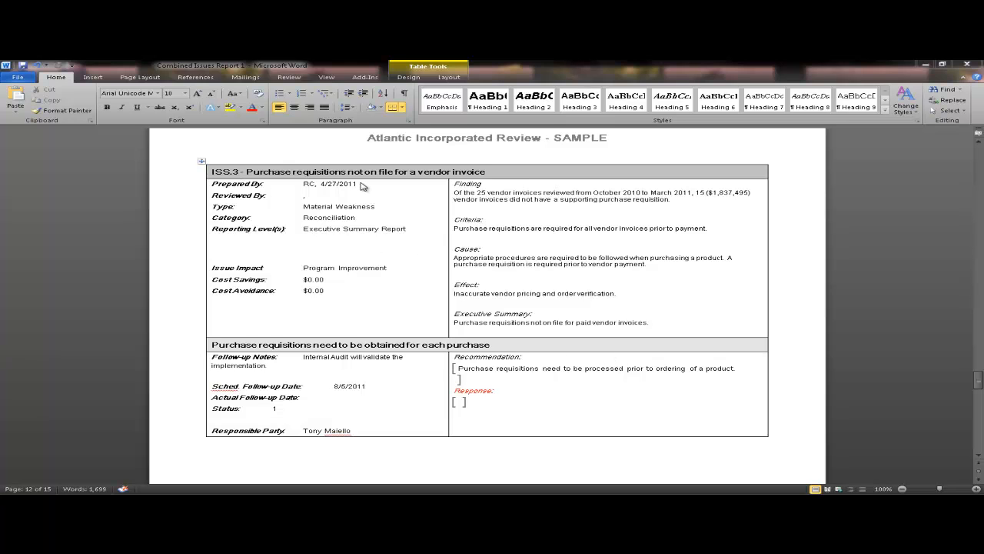
# In the Word report, fill in the response to "Purchase requisition should be matched to invoice" with the Accounts Payable three-way match statement
pyautogui.scroll(-1, 466, 316)
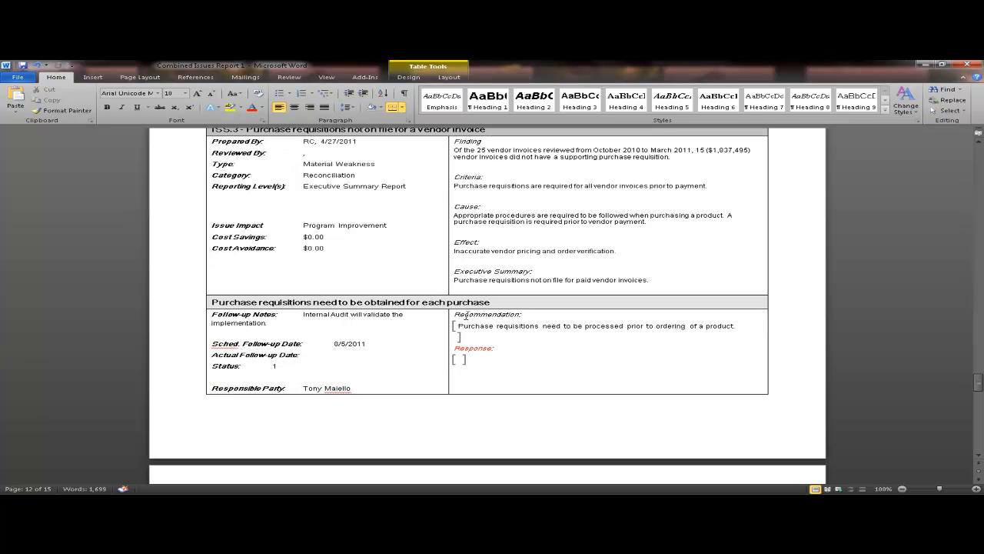
pyautogui.scroll(-4, 466, 315)
pyautogui.scroll(2, 465, 323)
pyautogui.scroll(-1, 464, 325)
pyautogui.scroll(-4, 463, 324)
pyautogui.click(459, 357)
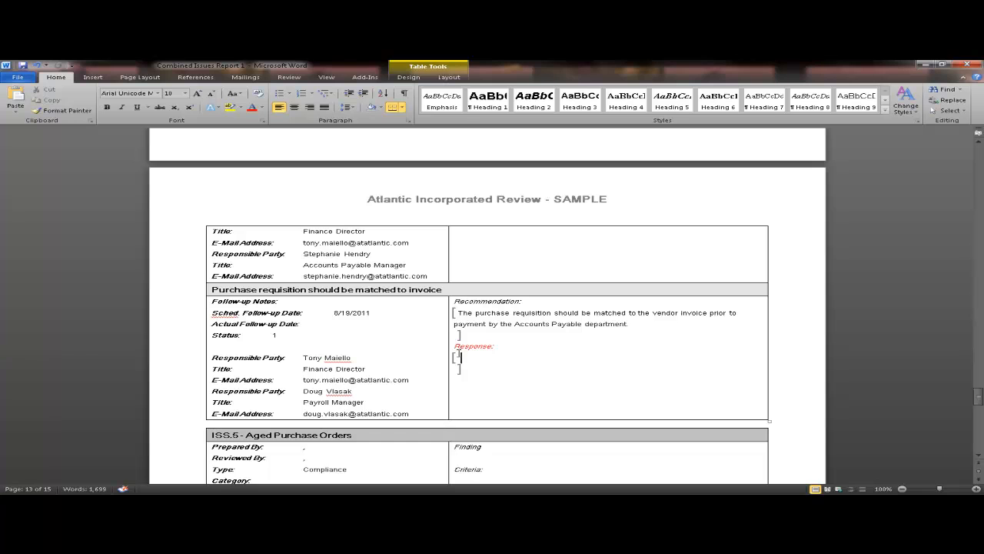
pyautogui.write('Accounts Payable department performs a three-way match between the purchase requisition, the purchase order and the vendor invoice.')
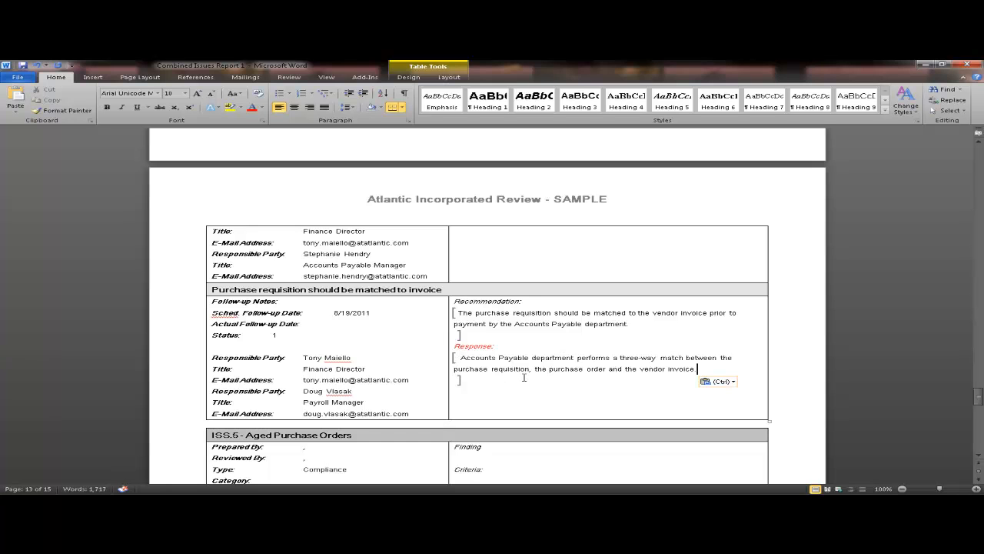
# Change the month of the scheduled follow-up date for "Purchase requisition should be matched to invoice" to 9
pyautogui.click(343, 312)
pyautogui.press('BackSpace')
pyautogui.press('BackSpace')
pyautogui.write('9/')
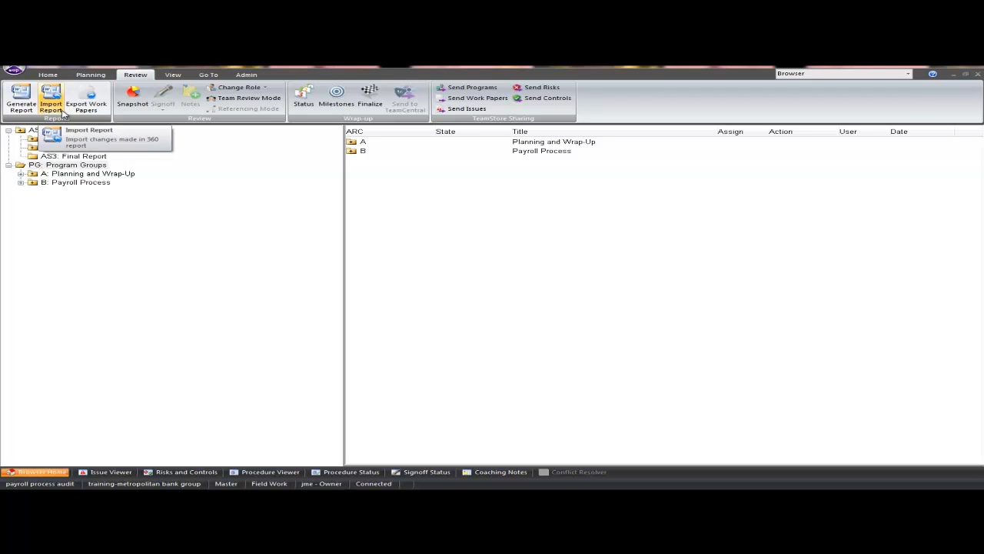
# In TeamMate EWP, start importing the report changes and select ISS.1 Payroll Policies and Procedures with its recommendation for review
pyautogui.click(61, 111)
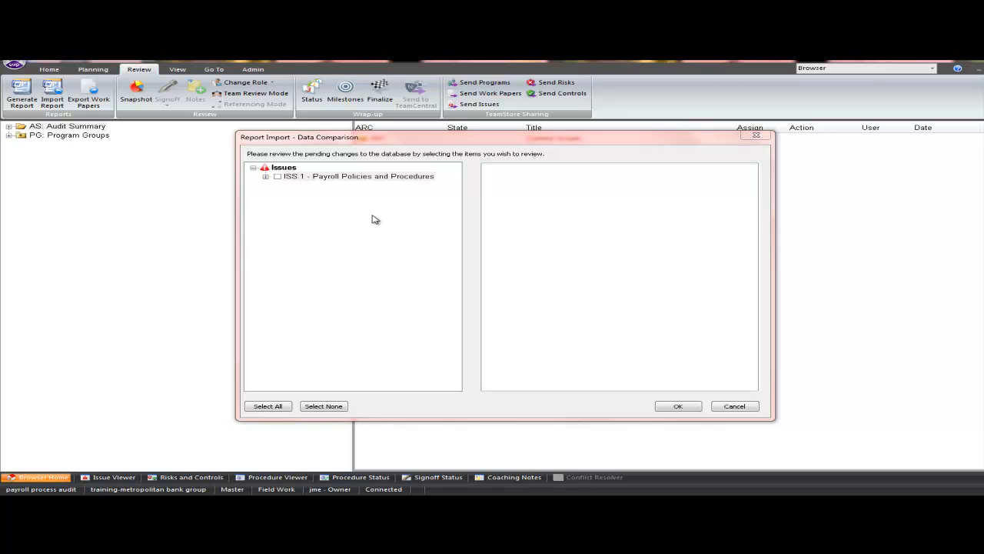
pyautogui.click(265, 177)
pyautogui.click(277, 177)
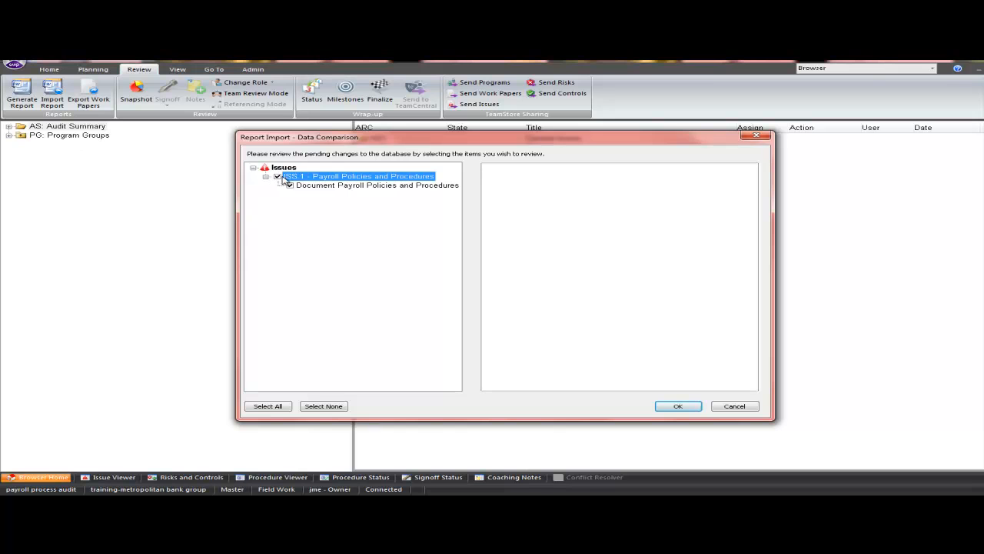
pyautogui.click(336, 190)
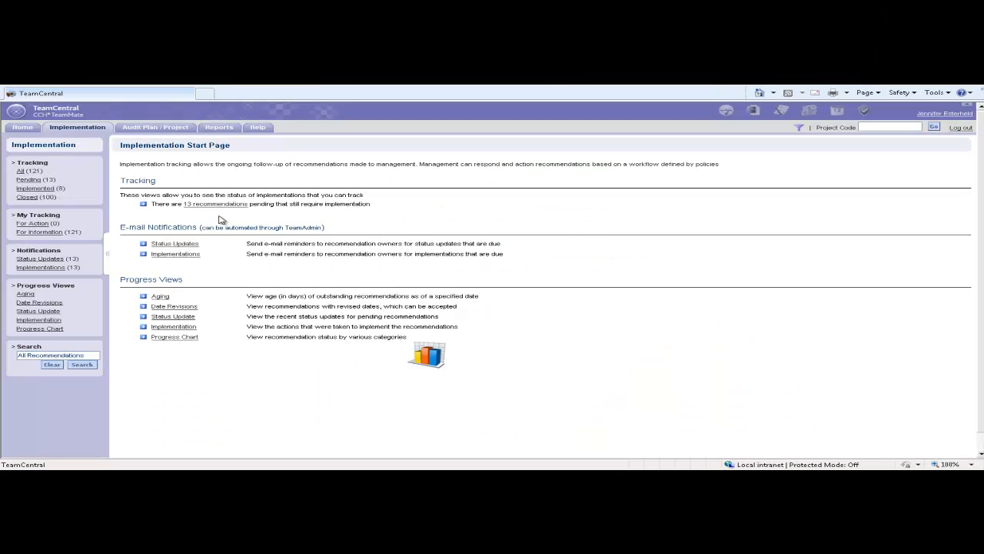
# In TeamCentral, list the pending recommendations grouped by Project Code and expand the 09-CORP-29 and 10-CORP-08 groups
pyautogui.click(223, 205)
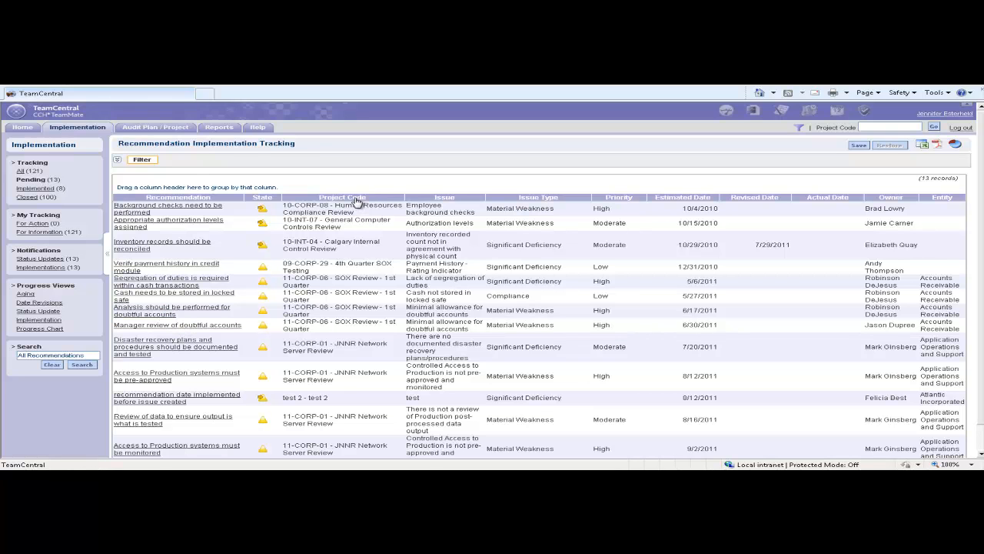
pyautogui.moveTo(356, 201); pyautogui.dragTo(282, 187)
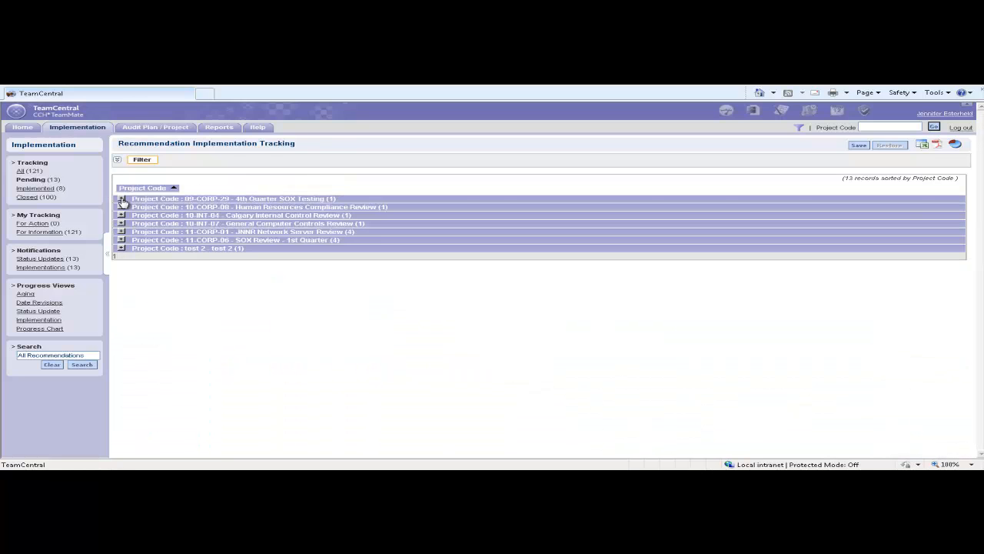
pyautogui.click(121, 199)
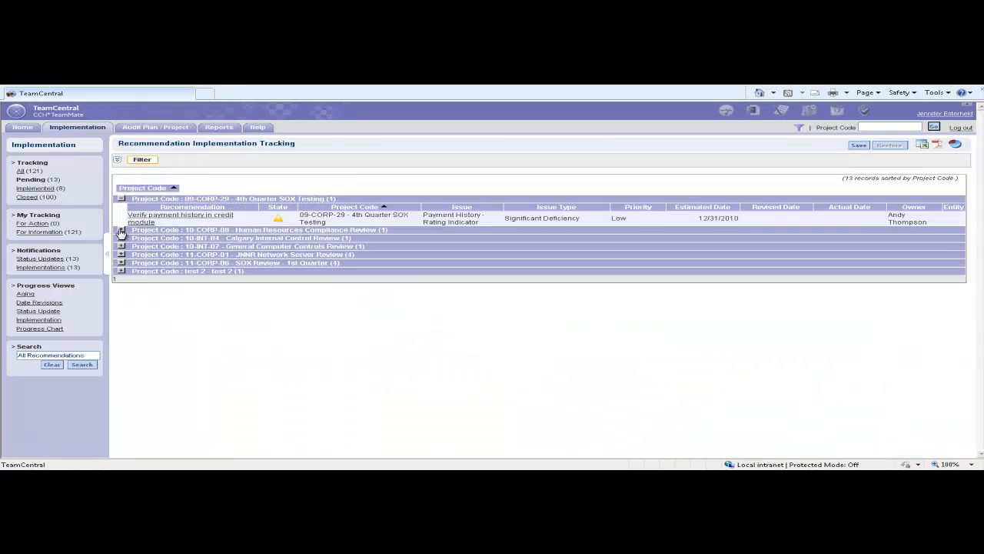
pyautogui.click(121, 230)
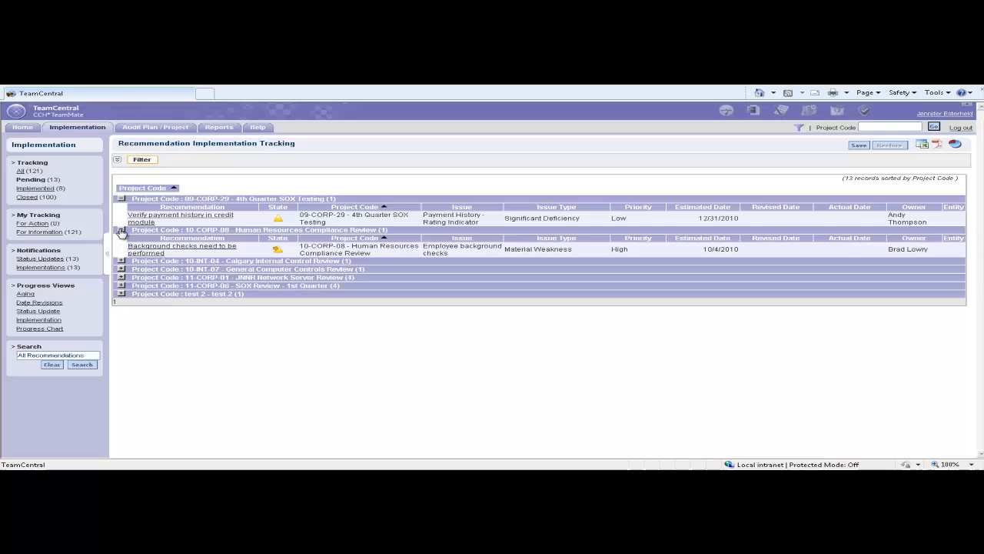
# Open the "Verify payment history in credit module" recommendation and examine the finding of its related issue
pyautogui.click(174, 218)
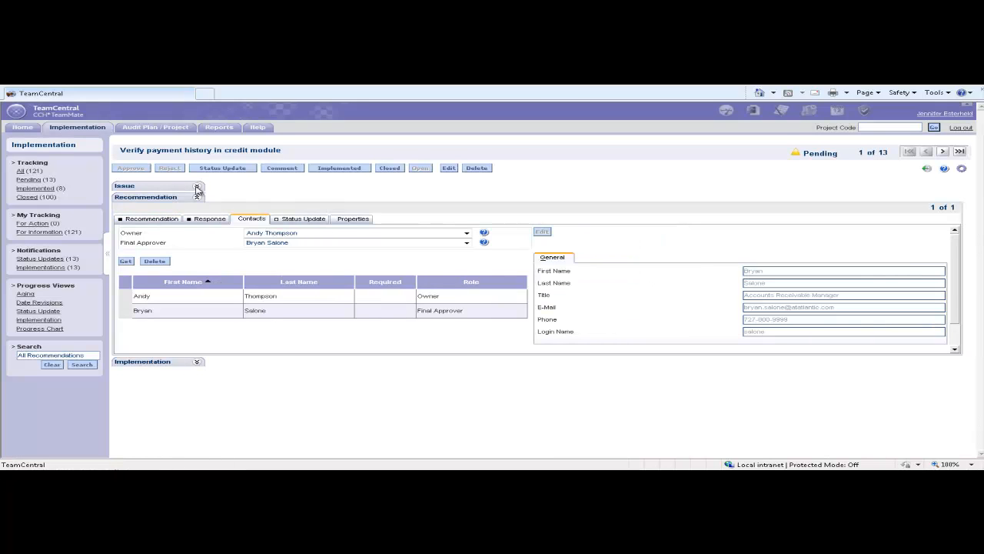
pyautogui.click(196, 187)
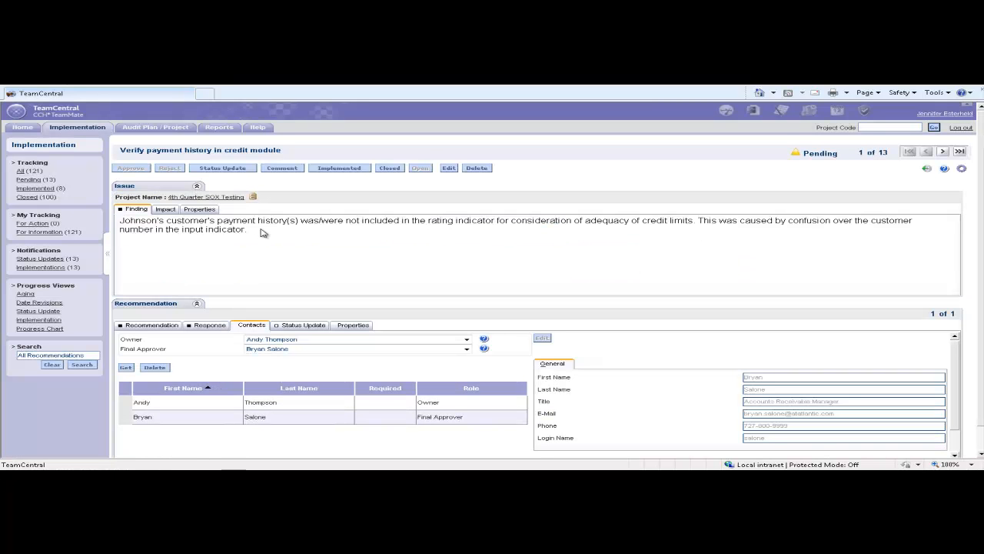